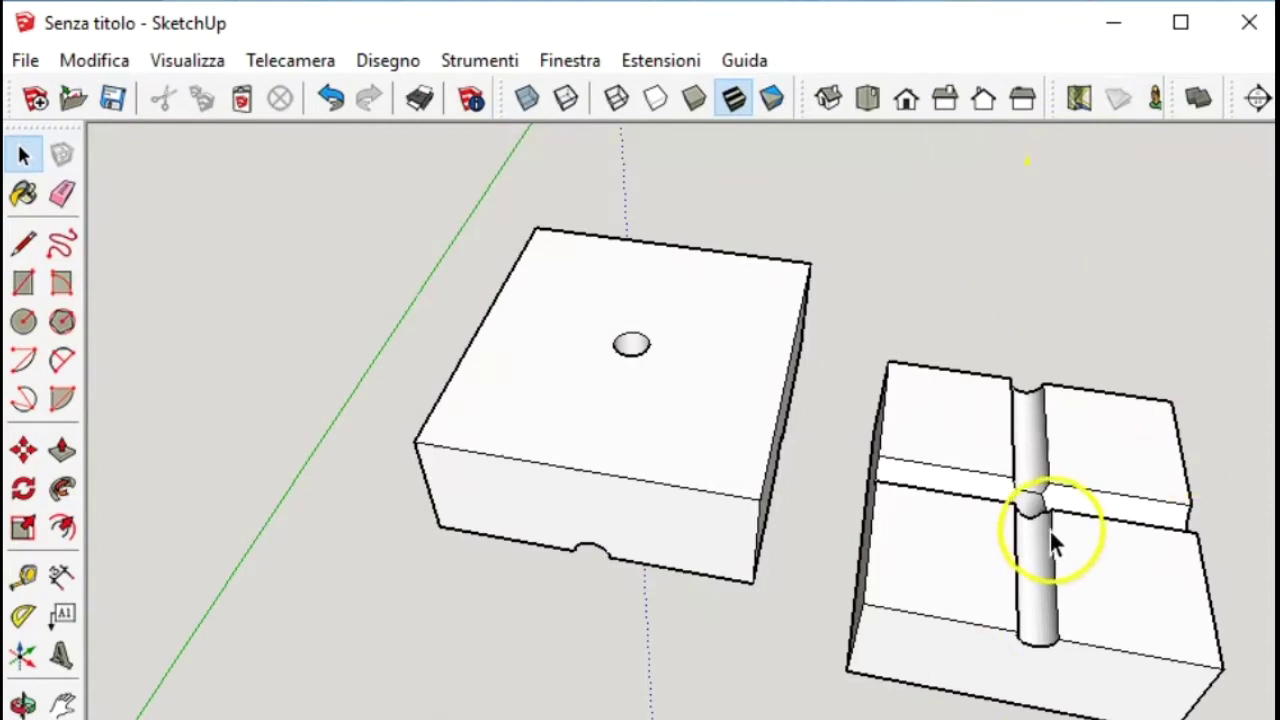
Step: Orbit, pan and zoom in to a close top view of the grooved half's four corner faces
{"action": "middle_click_drag", "start_coordinate": [1050, 531], "coordinate": [872, 399]}
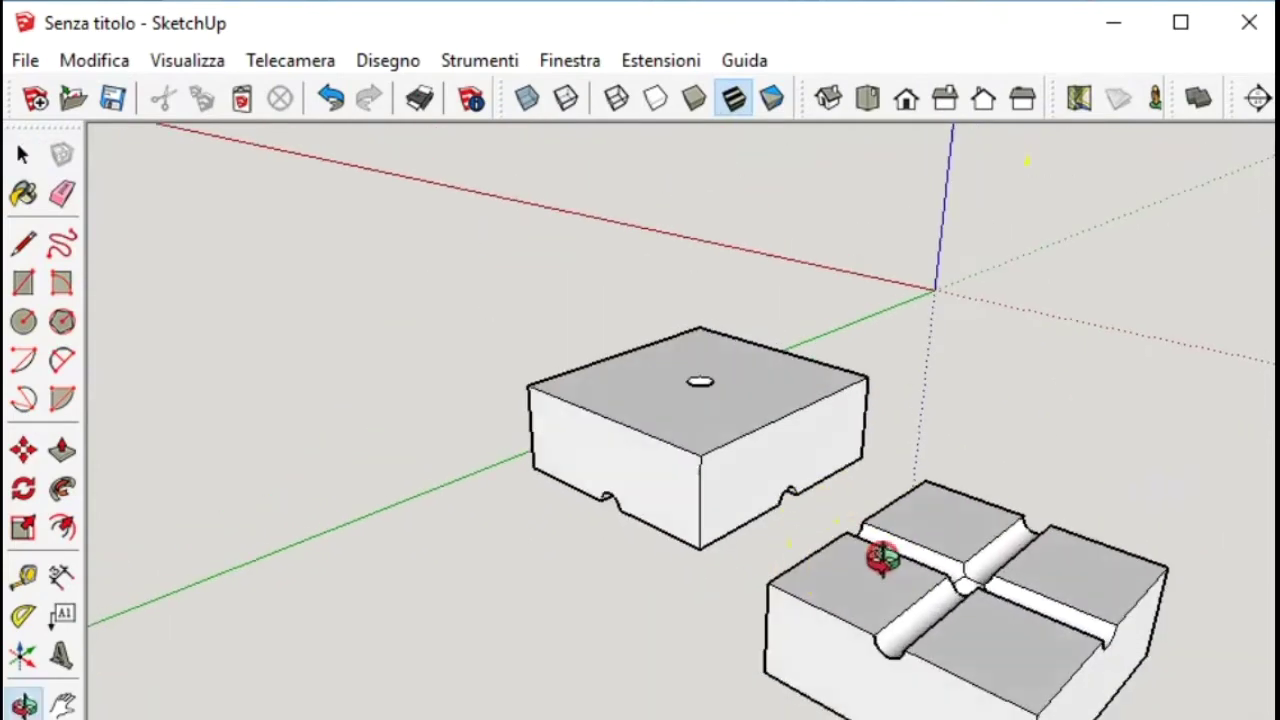
{"action": "middle_click_drag", "start_coordinate": [880, 537], "coordinate": [969, 290]}
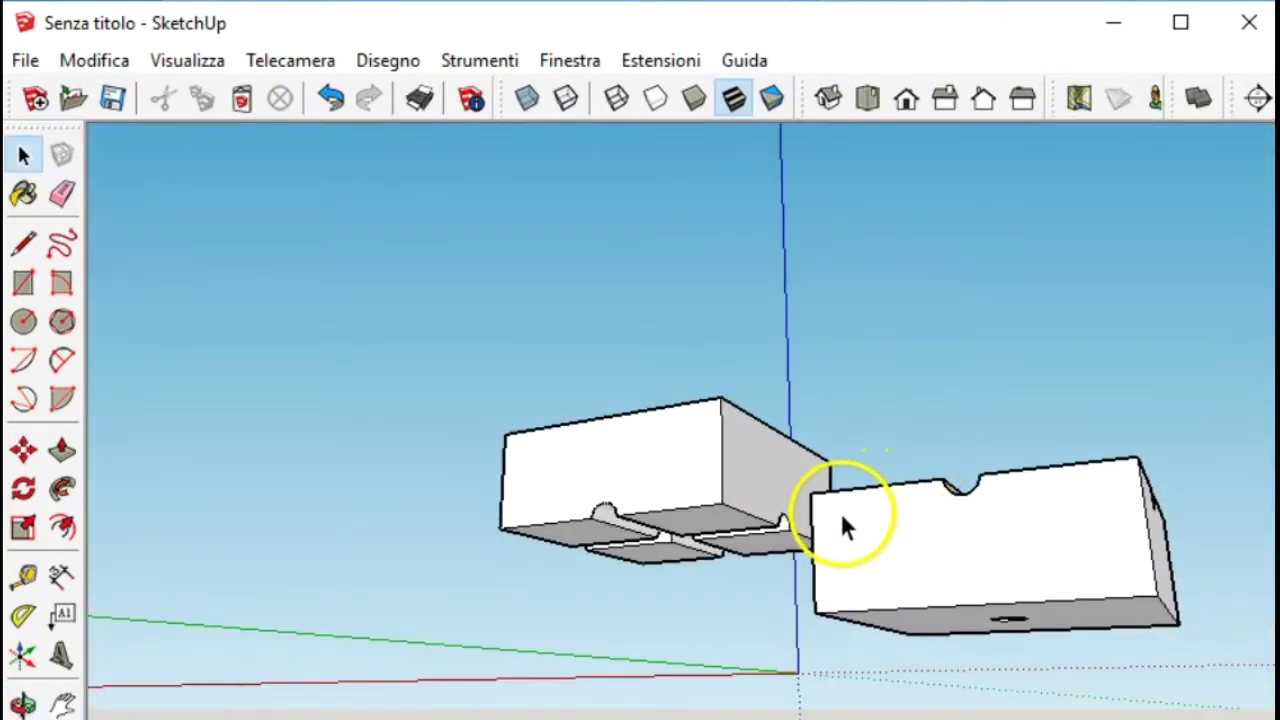
{"action": "mouse_move", "coordinate": [840, 520]}
{"action": "middle_mouse_down"}
{"action": "mouse_move", "coordinate": [893, 558]}
{"action": "mouse_move", "coordinate": [912, 705]}
{"action": "middle_mouse_up"}
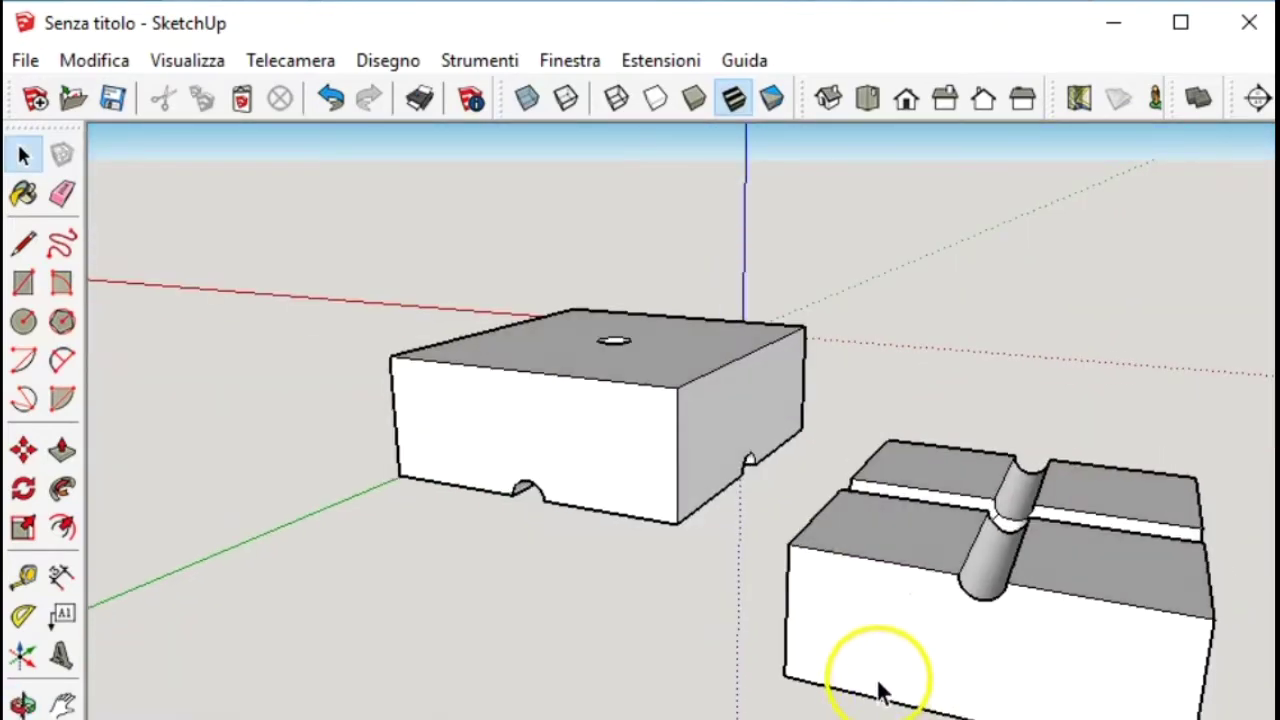
{"action": "middle_click_drag", "start_coordinate": [986, 508], "coordinate": [1000, 690]}
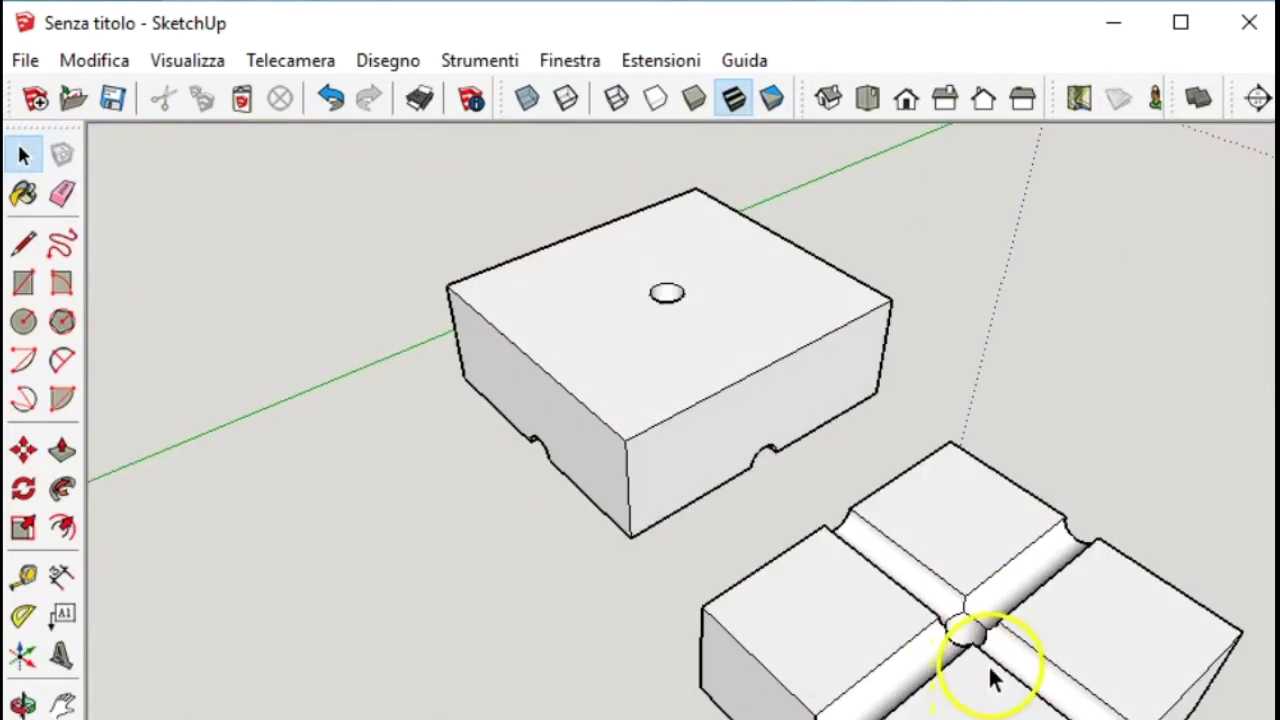
{"action": "middle_click_drag", "start_coordinate": [990, 680], "coordinate": [1074, 271]}
{"action": "mouse_move", "coordinate": [777, 565]}
{"action": "middle_mouse_down"}
{"action": "mouse_move", "coordinate": [943, 594]}
{"action": "mouse_move", "coordinate": [1140, 550]}
{"action": "mouse_move", "coordinate": [449, 418]}
{"action": "mouse_move", "coordinate": [595, 619]}
{"action": "middle_mouse_up"}
{"action": "scroll", "coordinate": [943, 594], "scroll_direction": "up", "scroll_amount": 2}
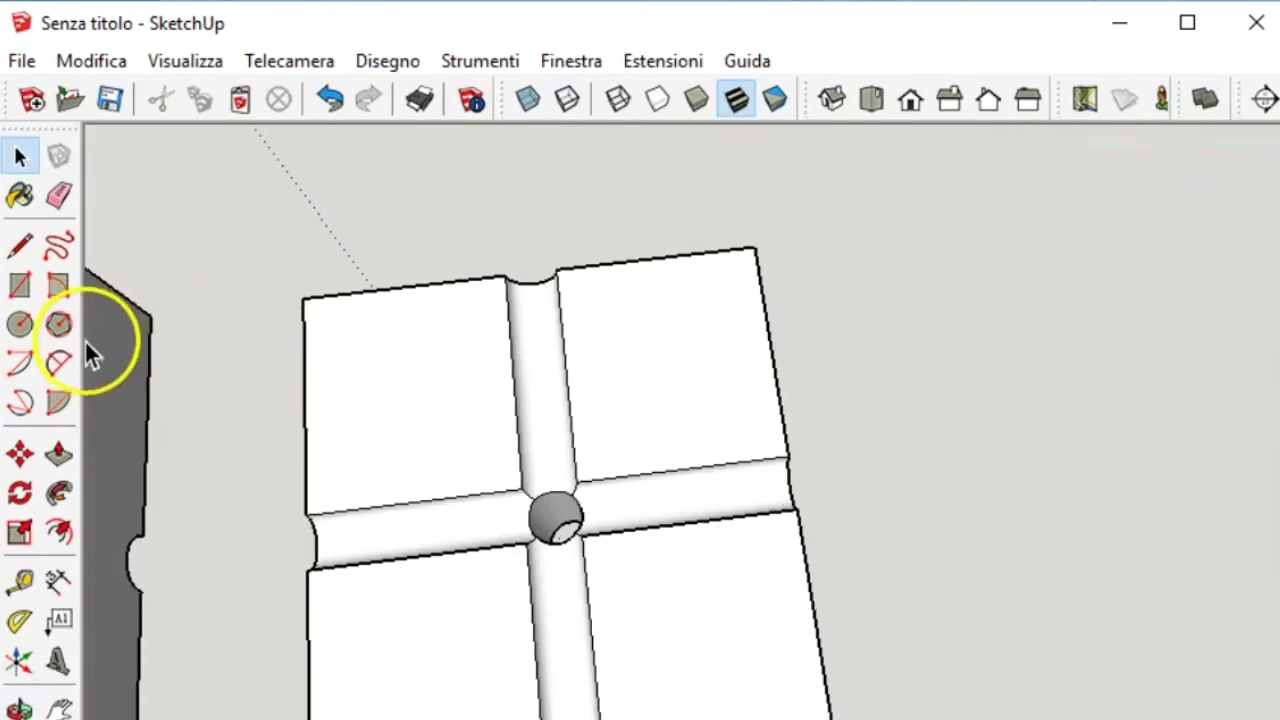
{"action": "left_click", "coordinate": [29, 321]}
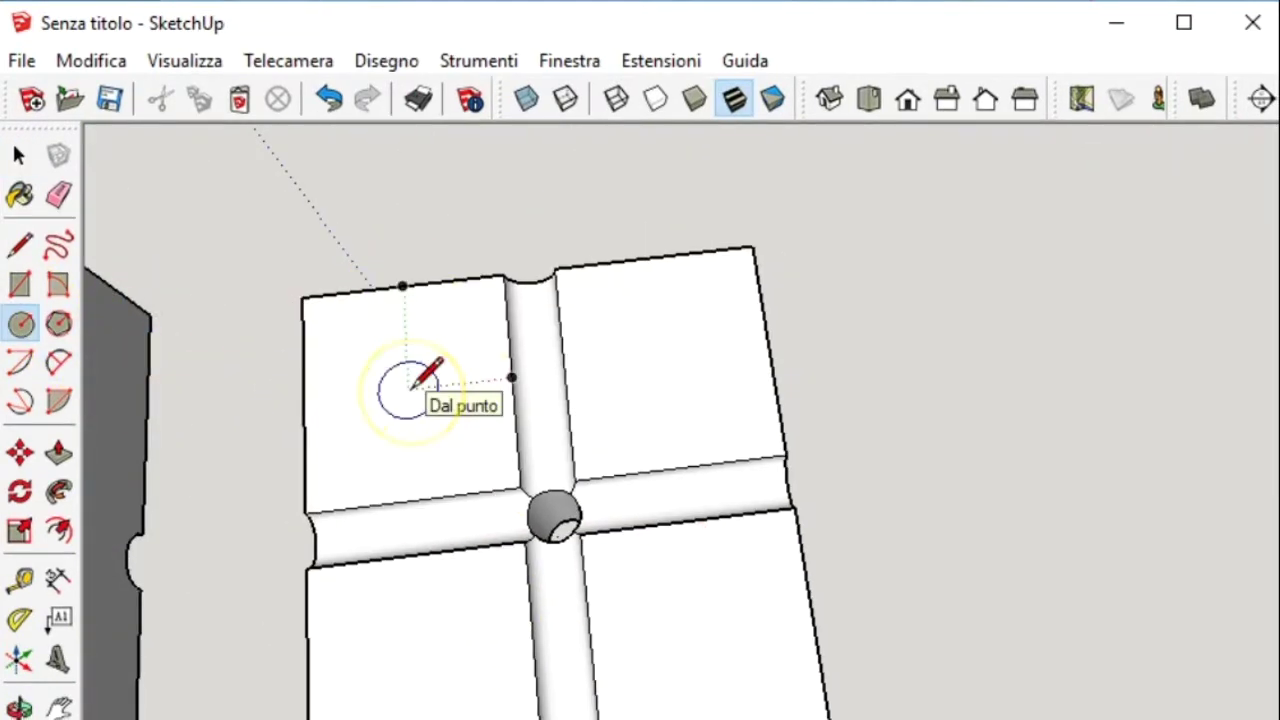
Step: Draw a small circle on the upper-left corner face of the grooved half
{"action": "left_click", "coordinate": [408, 388]}
{"action": "left_click", "coordinate": [434, 392]}
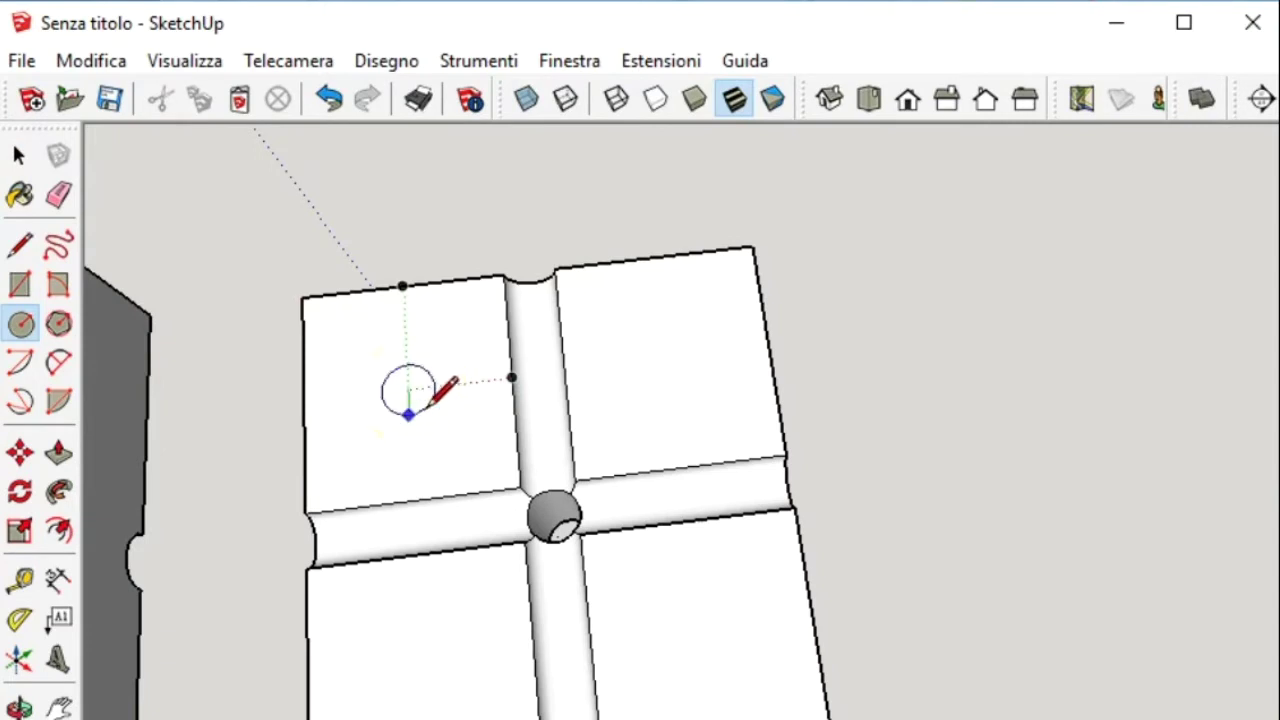
{"action": "key", "text": "space"}
Step: Copy the circle onto the upper-right, lower-right and lower-left corner faces
{"action": "left_click", "coordinate": [403, 331]}
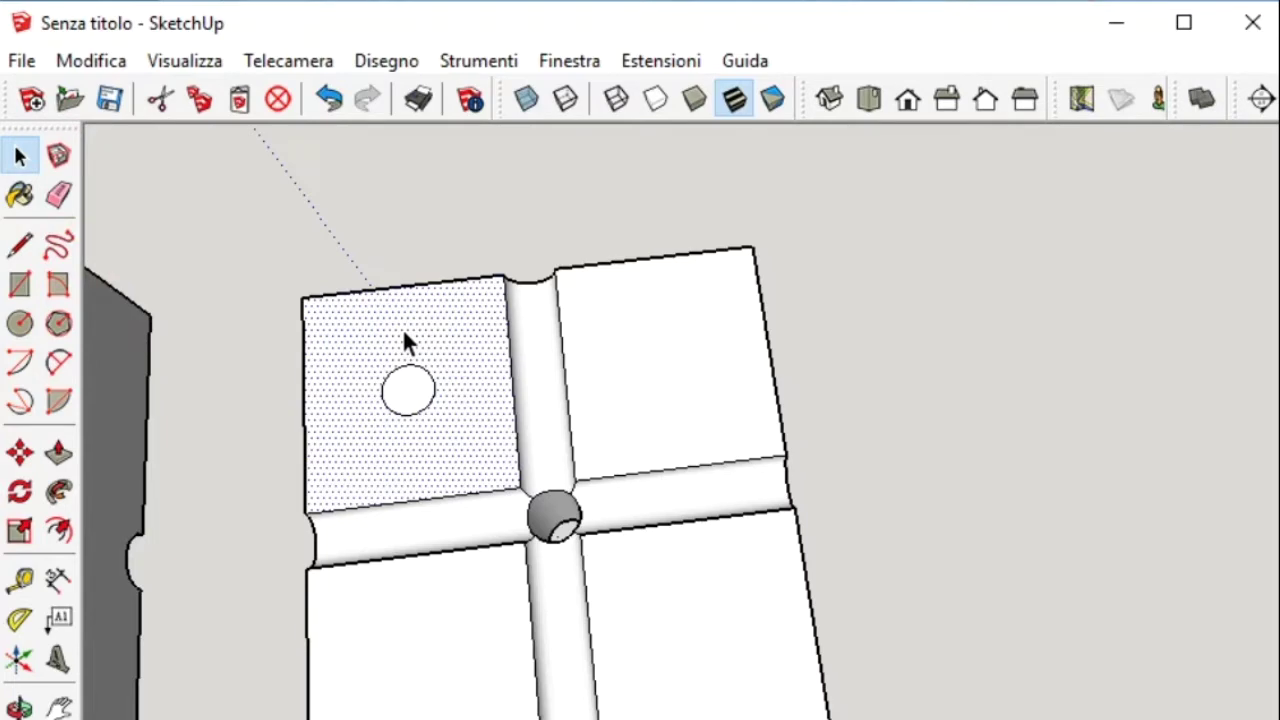
{"action": "key", "text": "m"}
{"action": "left_click_drag", "start_coordinate": [400, 323], "coordinate": [741, 237], "text": "ctrl"}
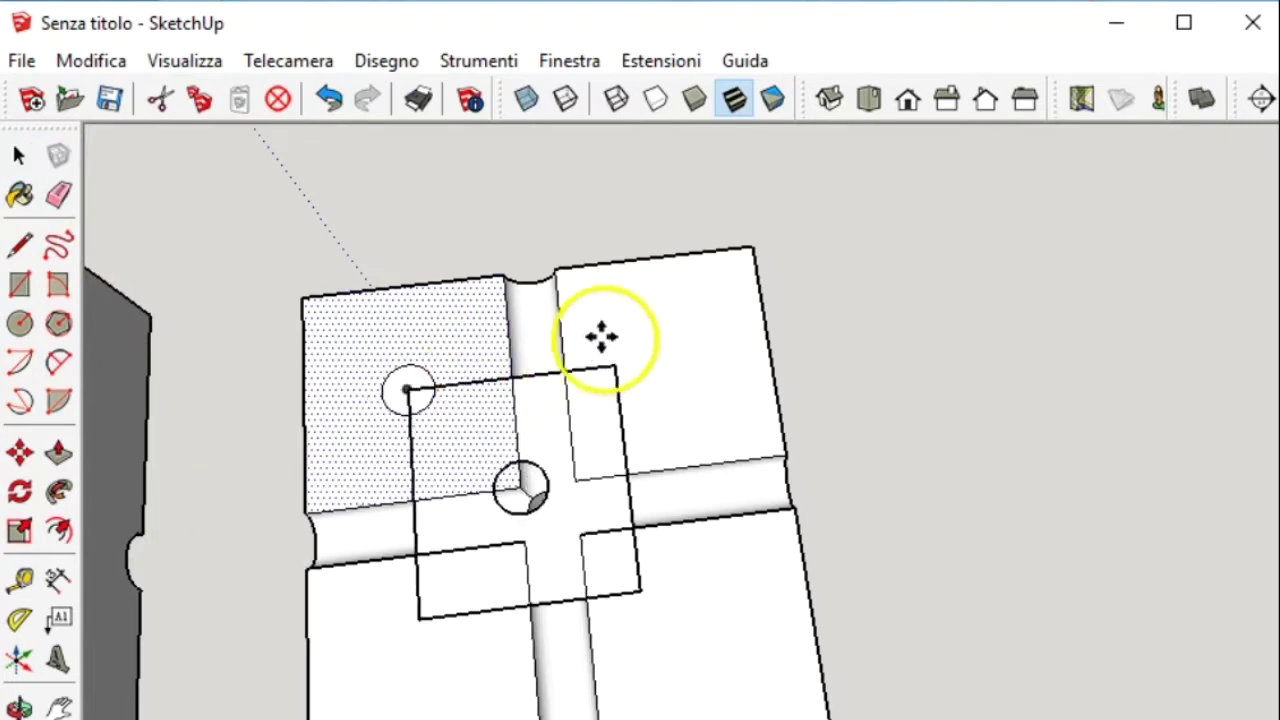
{"action": "middle_click_drag", "start_coordinate": [749, 241], "coordinate": [763, 485]}
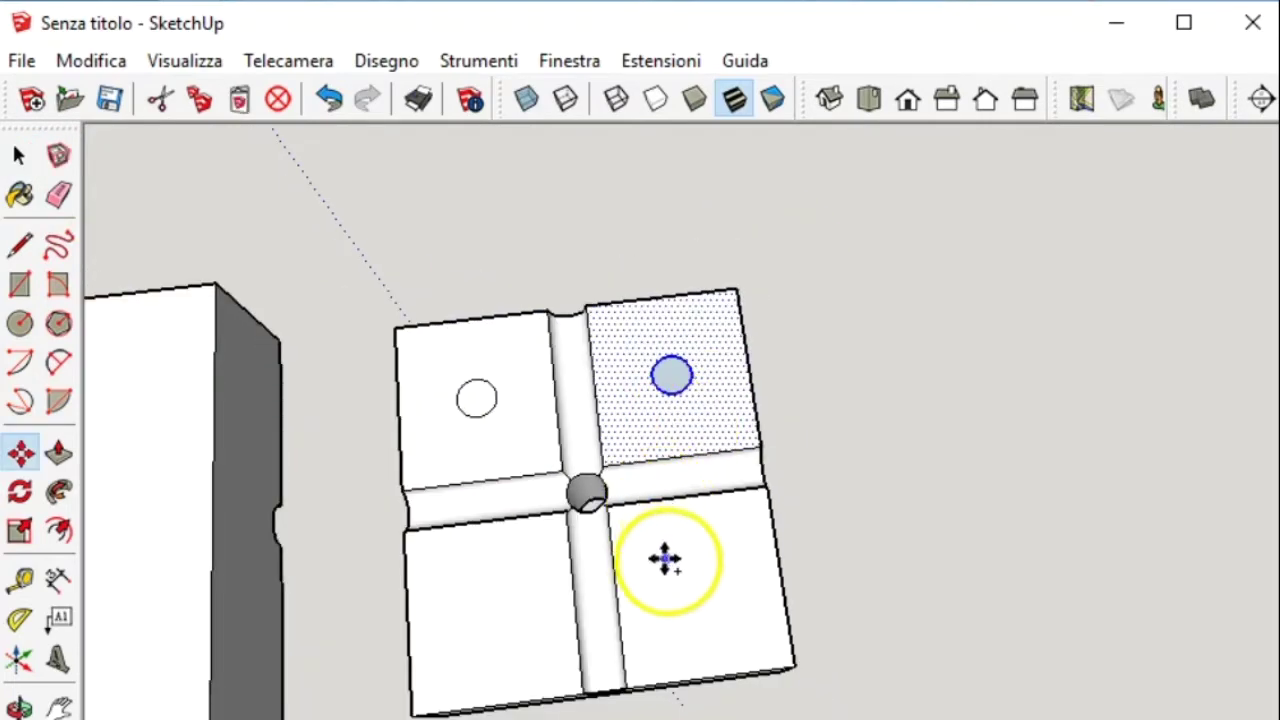
{"action": "left_click_drag", "start_coordinate": [763, 485], "coordinate": [560, 514]}
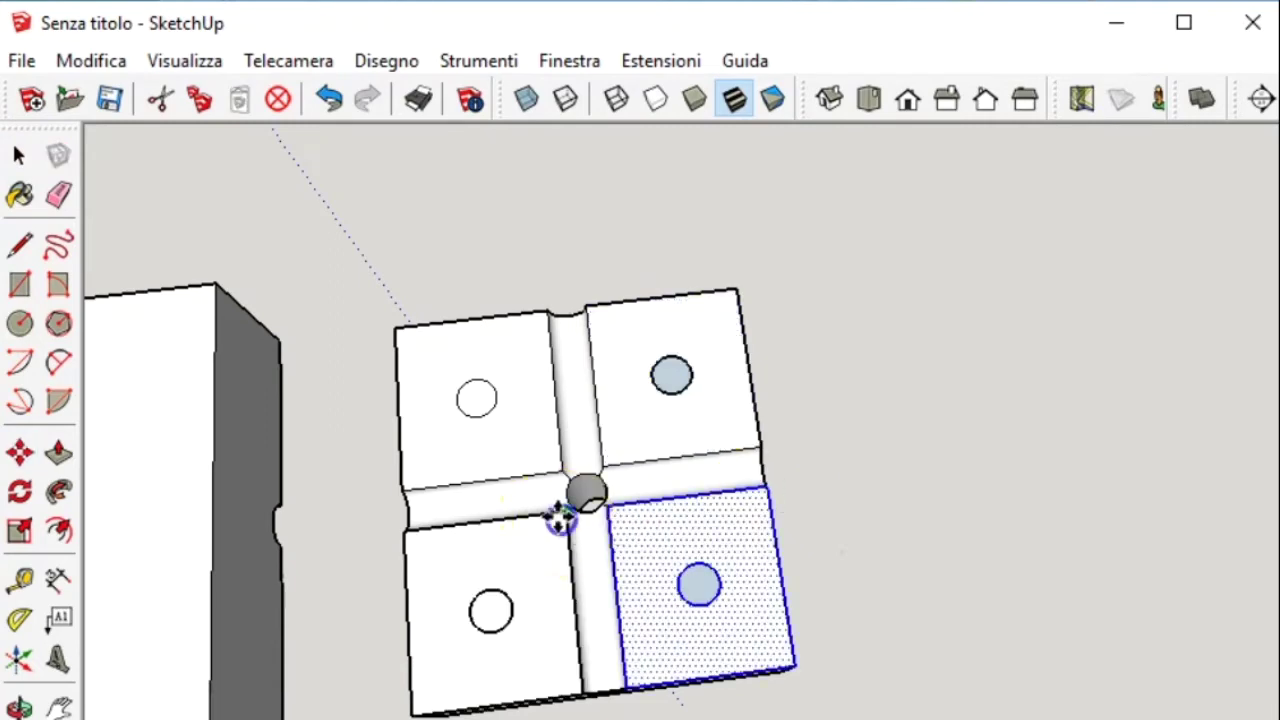
{"action": "left_click", "coordinate": [20, 155]}
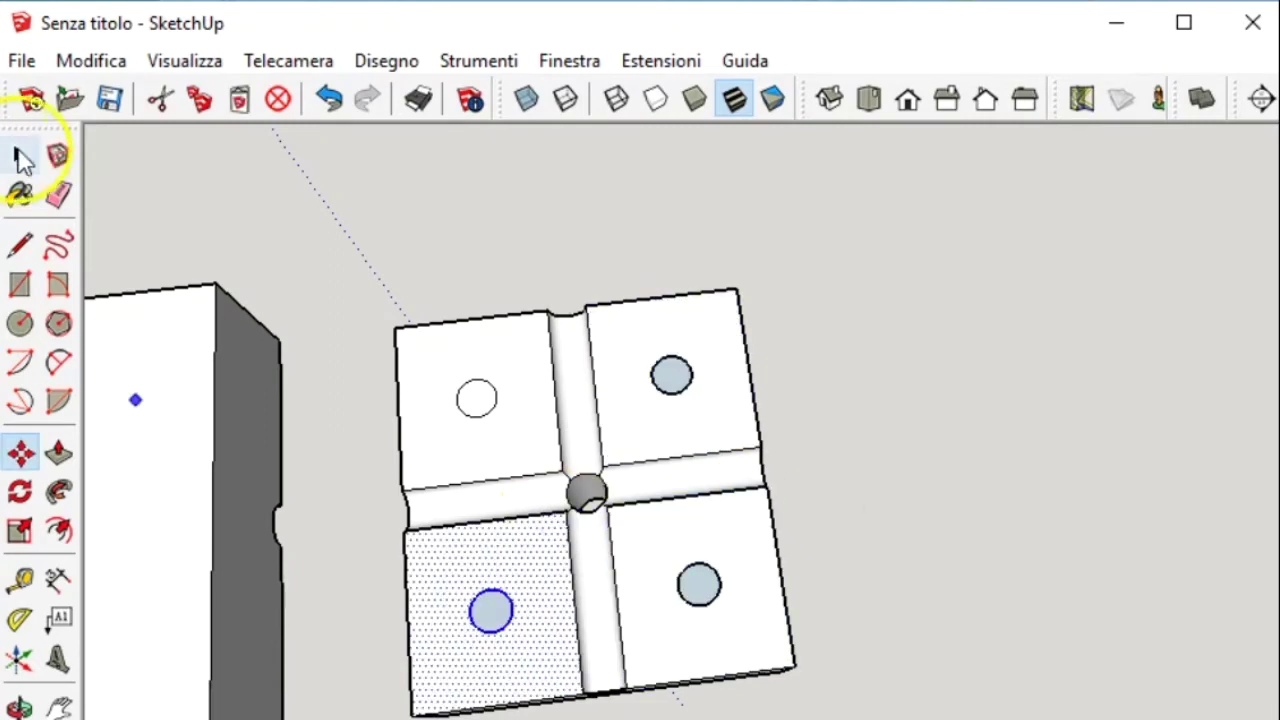
{"action": "left_click", "coordinate": [529, 551]}
{"action": "key", "text": "l"}
{"action": "scroll", "coordinate": [525, 560], "scroll_direction": "up", "scroll_amount": 5}
{"action": "left_click", "coordinate": [493, 509]}
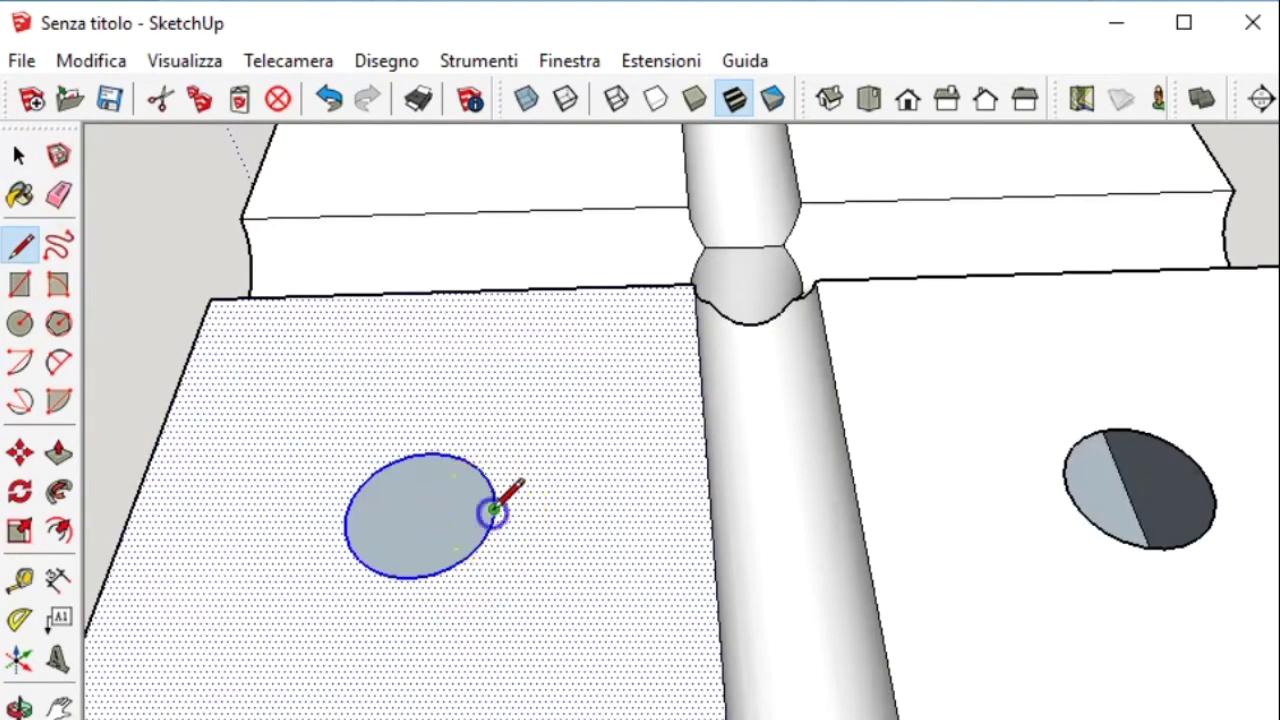
Step: Retrace the circle edges with the line tool so each circle becomes its own face
{"action": "left_click", "coordinate": [489, 480]}
{"action": "left_click_drag", "start_coordinate": [1245, 500], "coordinate": [1210, 484]}
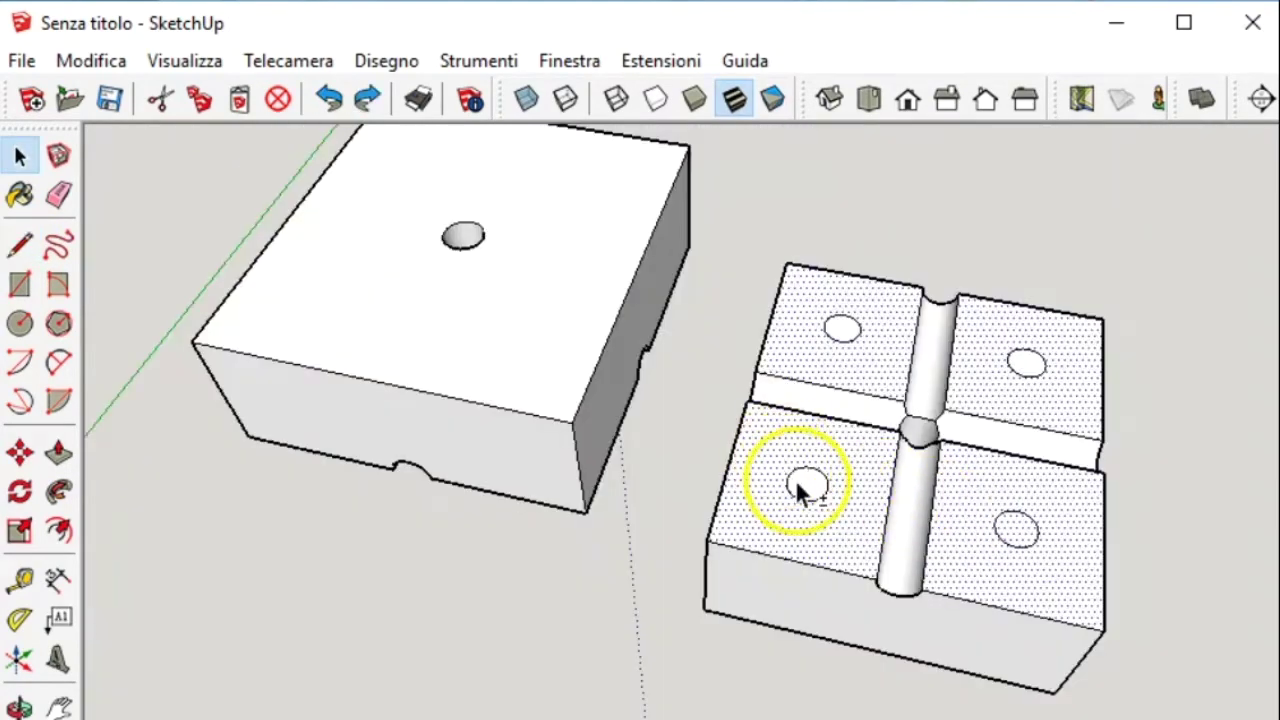
{"action": "left_click", "coordinate": [845, 325]}
{"action": "left_click", "coordinate": [1014, 358]}
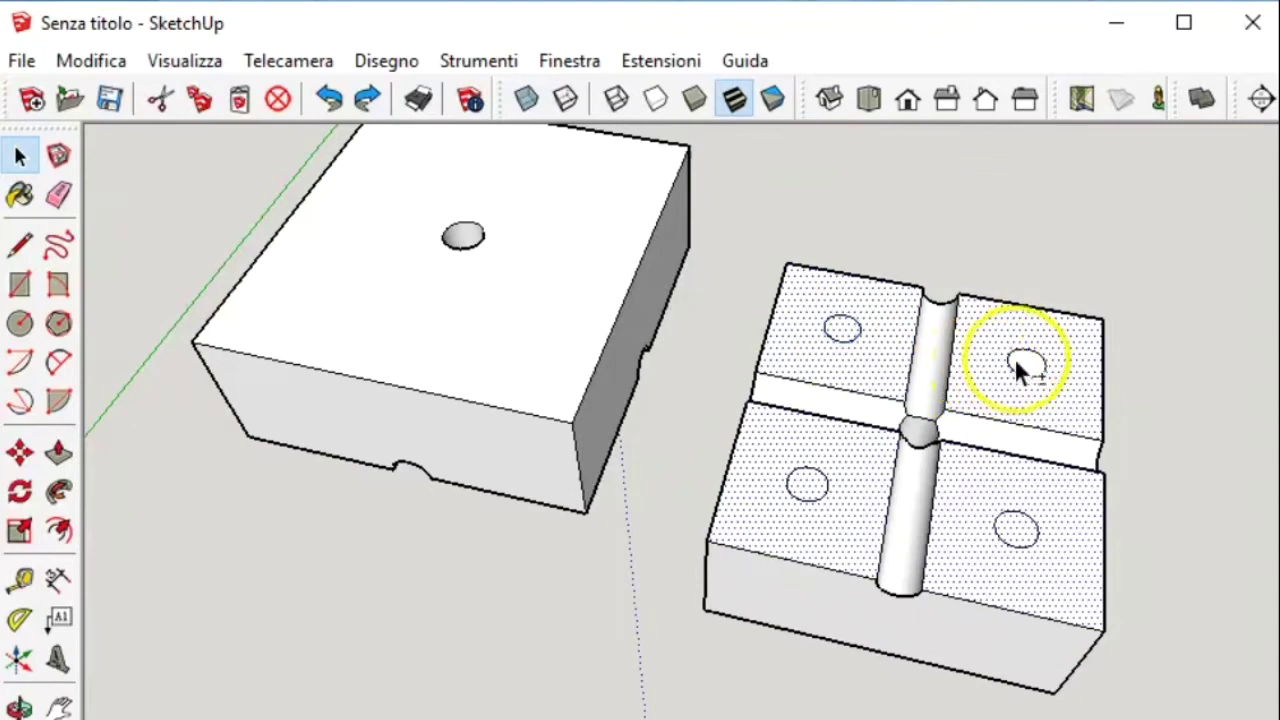
Step: Select the four circled corner faces and orbit to view them from below
{"action": "mouse_move", "coordinate": [505, 472]}
{"action": "middle_mouse_down"}
{"action": "mouse_move", "coordinate": [516, 274]}
{"action": "mouse_move", "coordinate": [449, 277]}
{"action": "middle_mouse_up"}
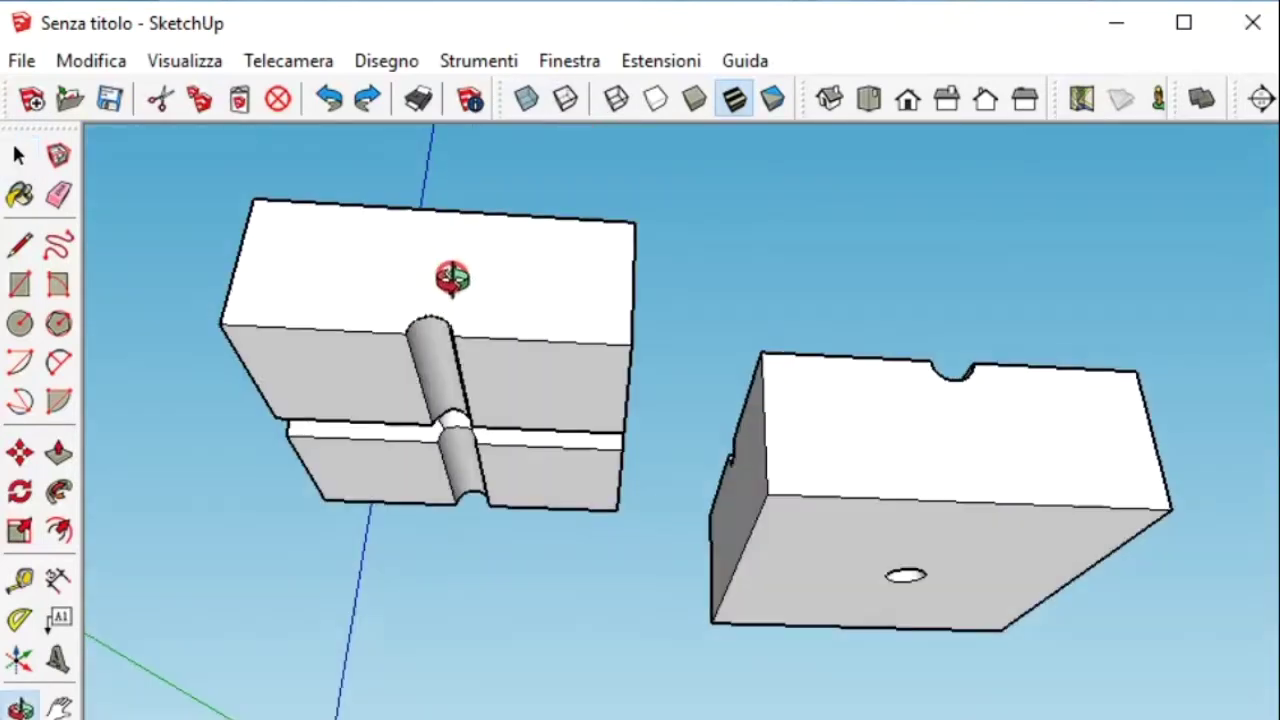
{"action": "left_click", "coordinate": [577, 400]}
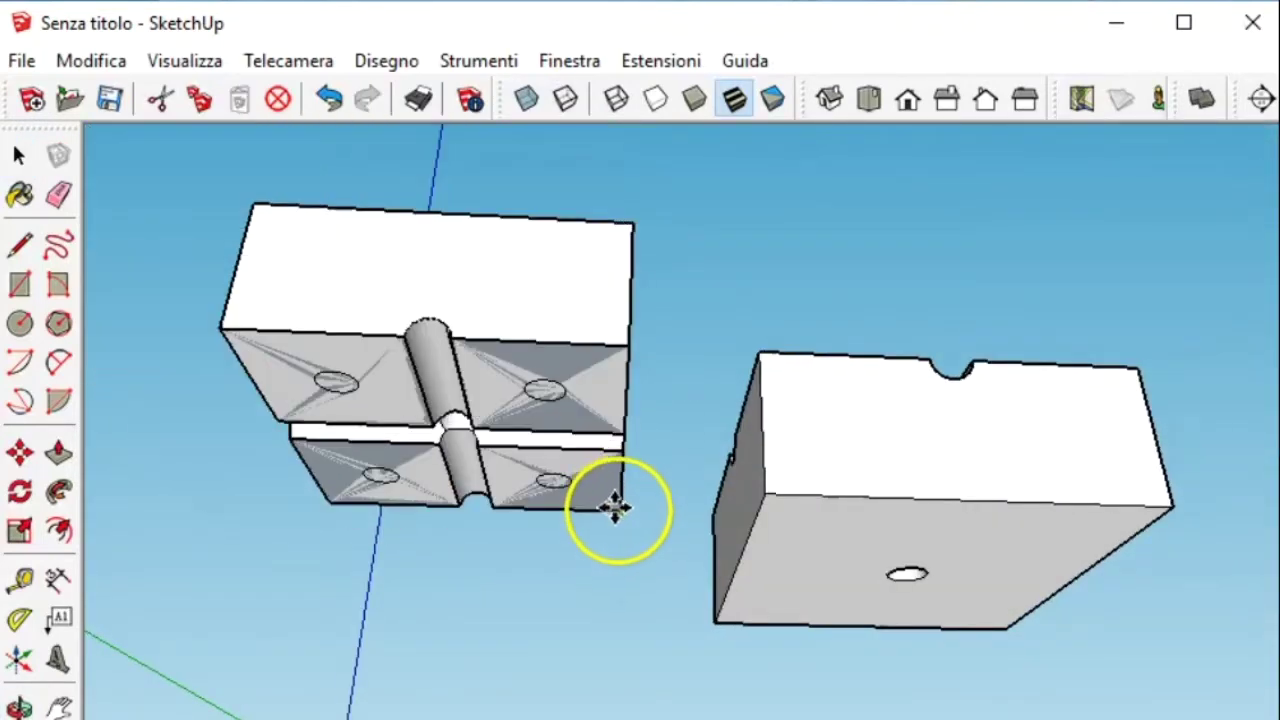
{"action": "key", "text": "m"}
{"action": "key", "text": "o"}
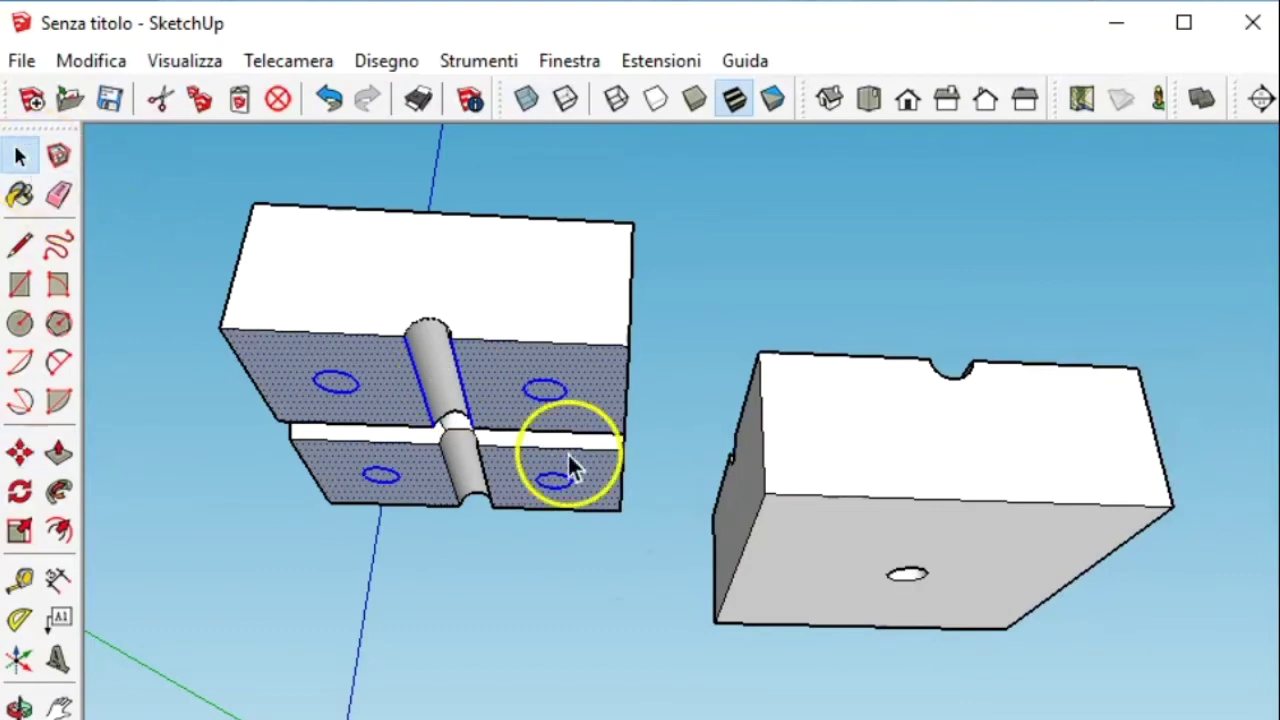
{"action": "left_click_drag", "start_coordinate": [590, 486], "coordinate": [572, 333]}
{"action": "key", "text": "space"}
{"action": "right_click", "coordinate": [572, 333]}
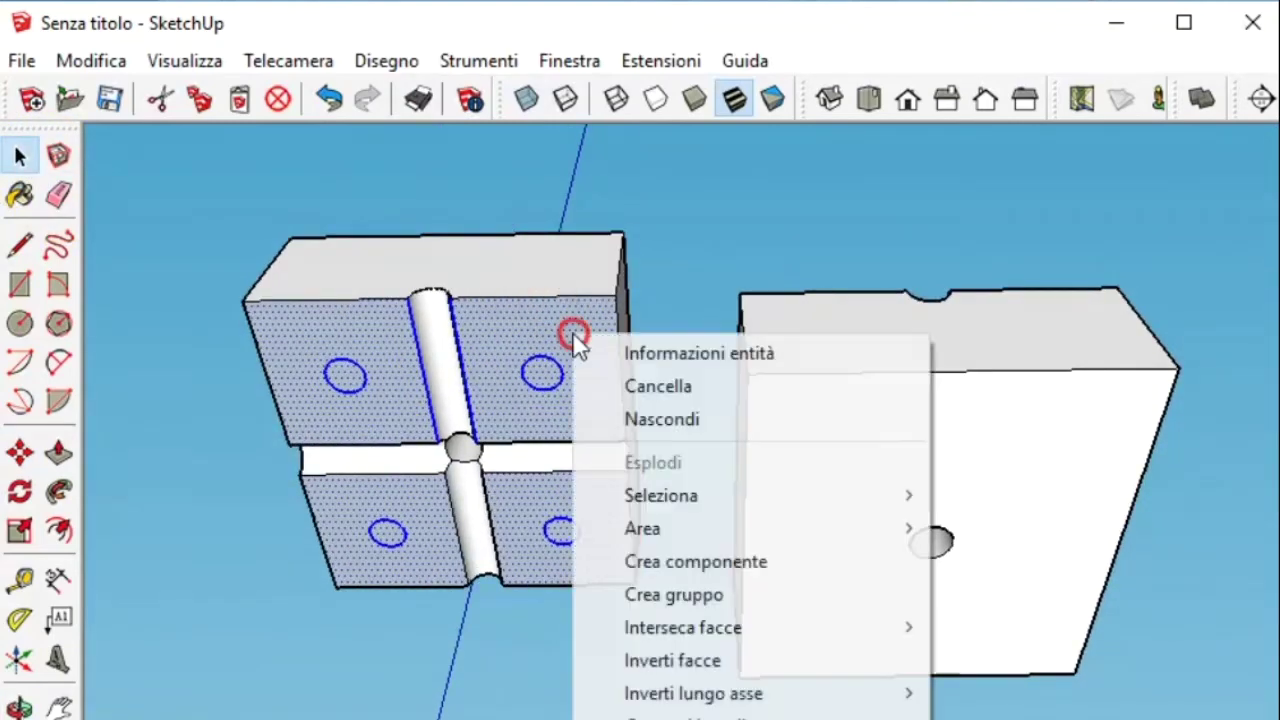
{"action": "mouse_move", "coordinate": [693, 693]}
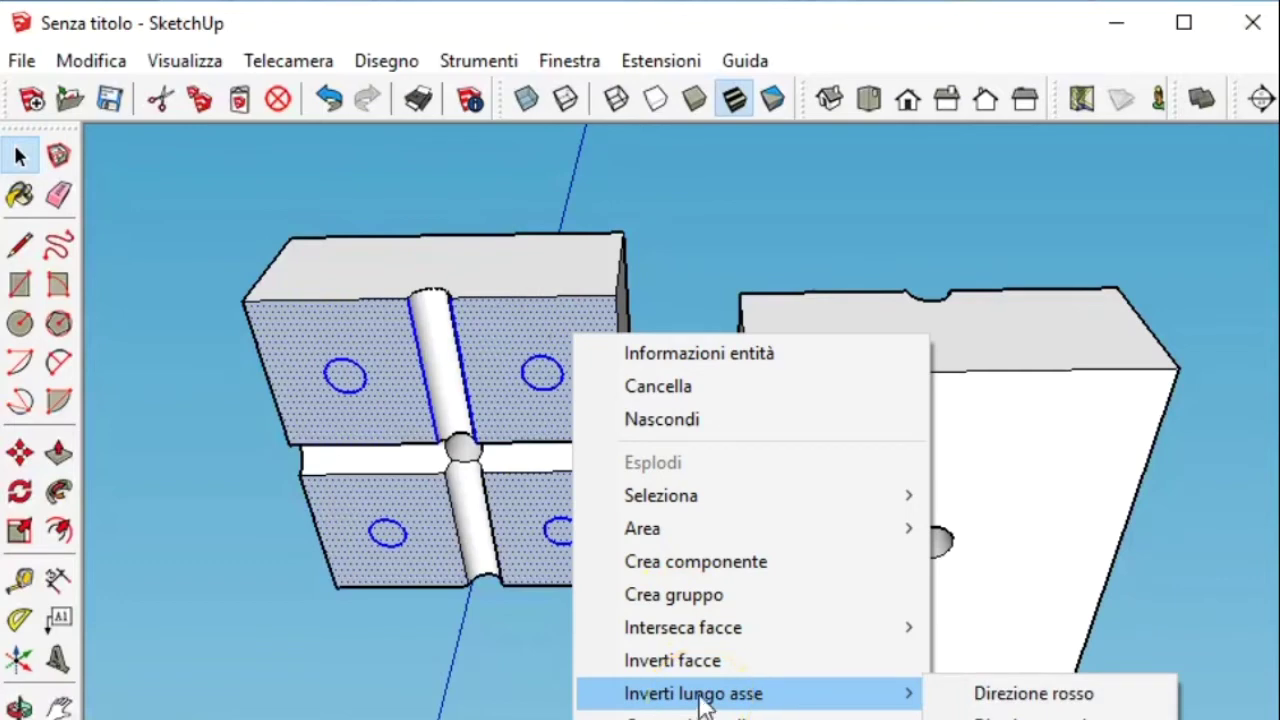
Step: Reverse the four selected circle faces, then deselect and orbit back around the blocks
{"action": "left_click", "coordinate": [706, 662]}
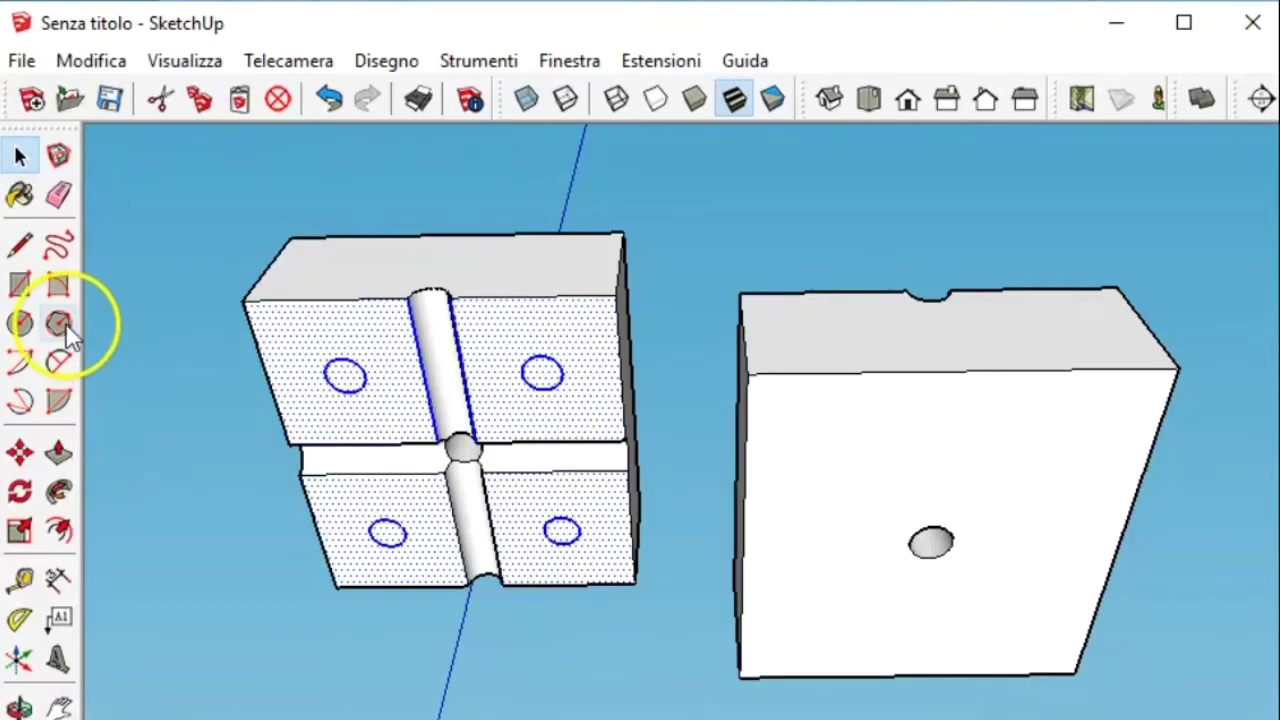
{"action": "left_click", "coordinate": [650, 200]}
{"action": "mouse_move", "coordinate": [615, 238]}
{"action": "middle_mouse_down"}
{"action": "mouse_move", "coordinate": [609, 366]}
{"action": "mouse_move", "coordinate": [803, 461]}
{"action": "middle_mouse_up"}
{"action": "middle_click_drag", "start_coordinate": [1004, 306], "coordinate": [912, 470]}
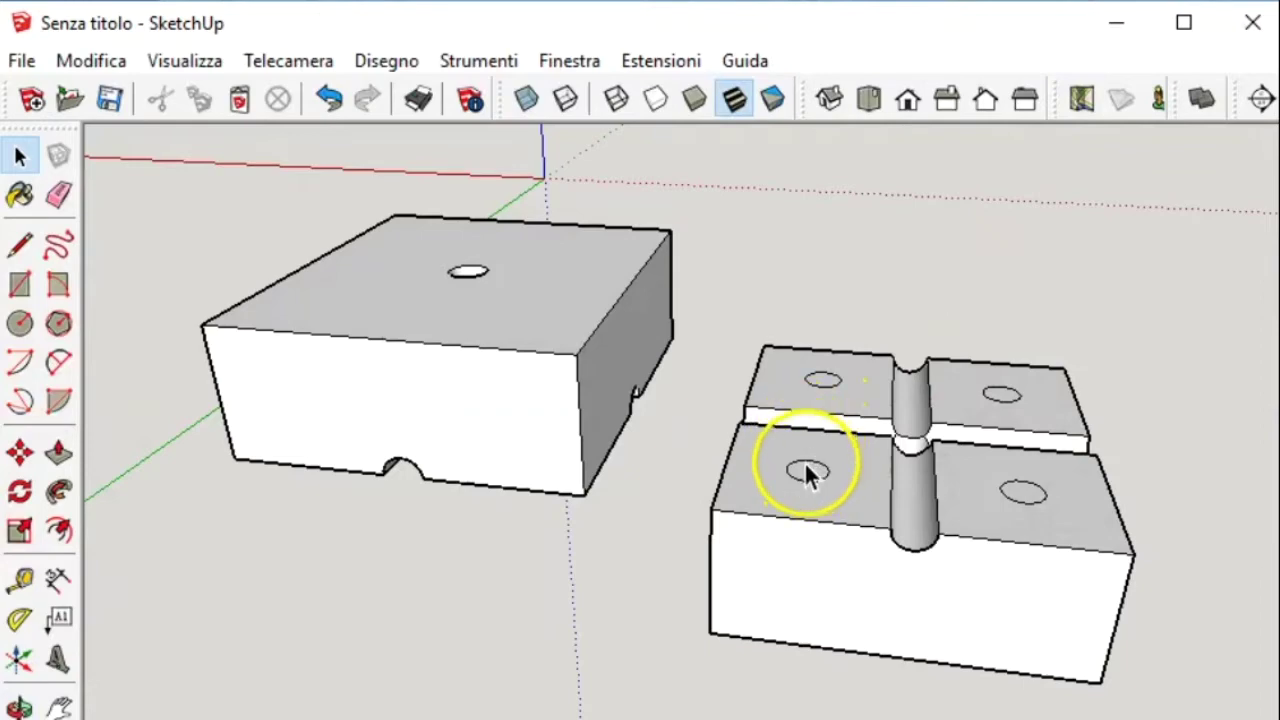
{"action": "middle_click_drag", "start_coordinate": [594, 500], "coordinate": [564, 380]}
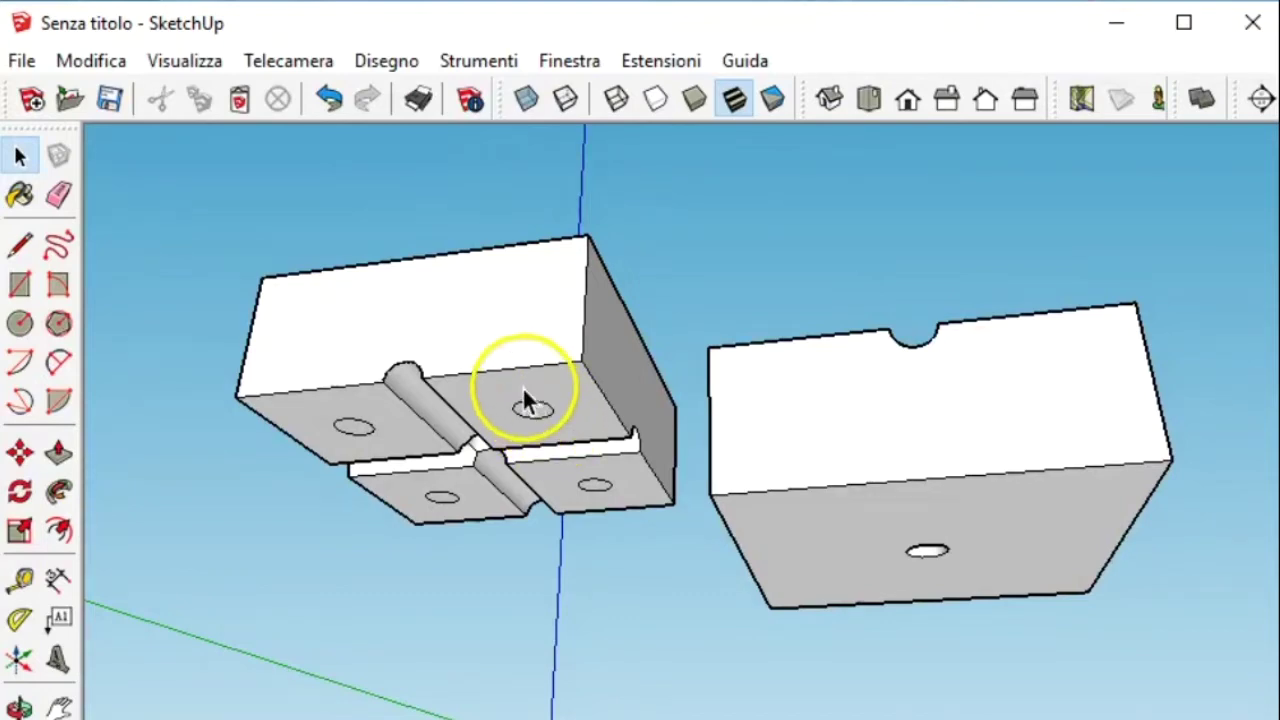
Step: Select the circle on the front-left block and orbit to an elevated view of the holes
{"action": "scroll", "coordinate": [555, 425], "scroll_direction": "up", "scroll_amount": 2}
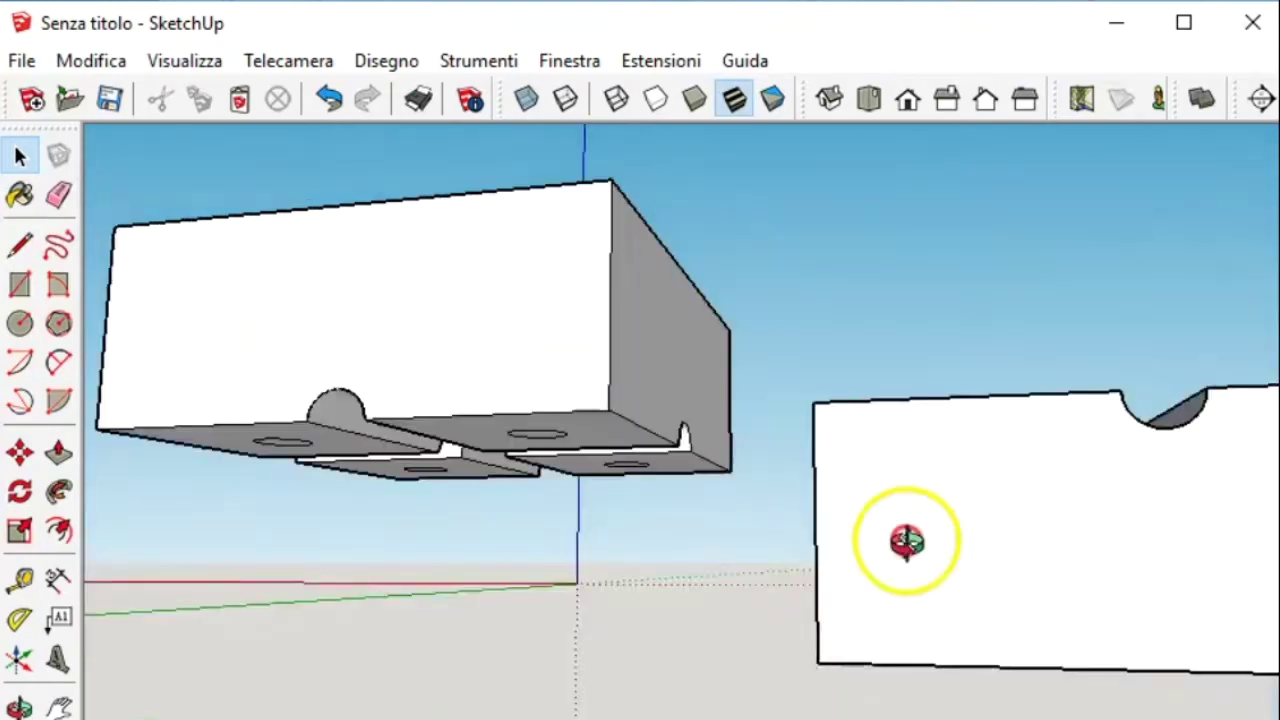
{"action": "middle_click_drag", "start_coordinate": [911, 395], "coordinate": [950, 440]}
{"action": "mouse_move", "coordinate": [1028, 400]}
{"action": "middle_mouse_down"}
{"action": "mouse_move", "coordinate": [771, 329]}
{"action": "mouse_move", "coordinate": [606, 194]}
{"action": "middle_mouse_up"}
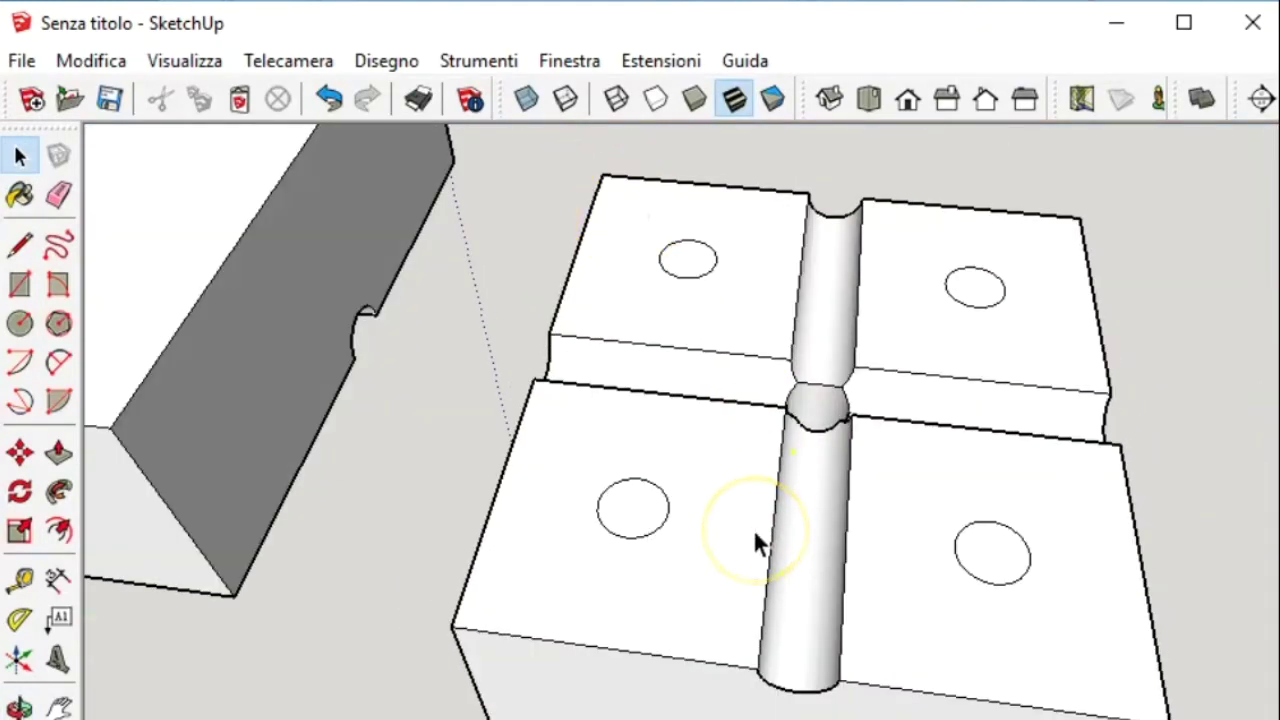
{"action": "left_click", "coordinate": [668, 512]}
{"action": "middle_click_drag", "start_coordinate": [600, 557], "coordinate": [227, 385]}
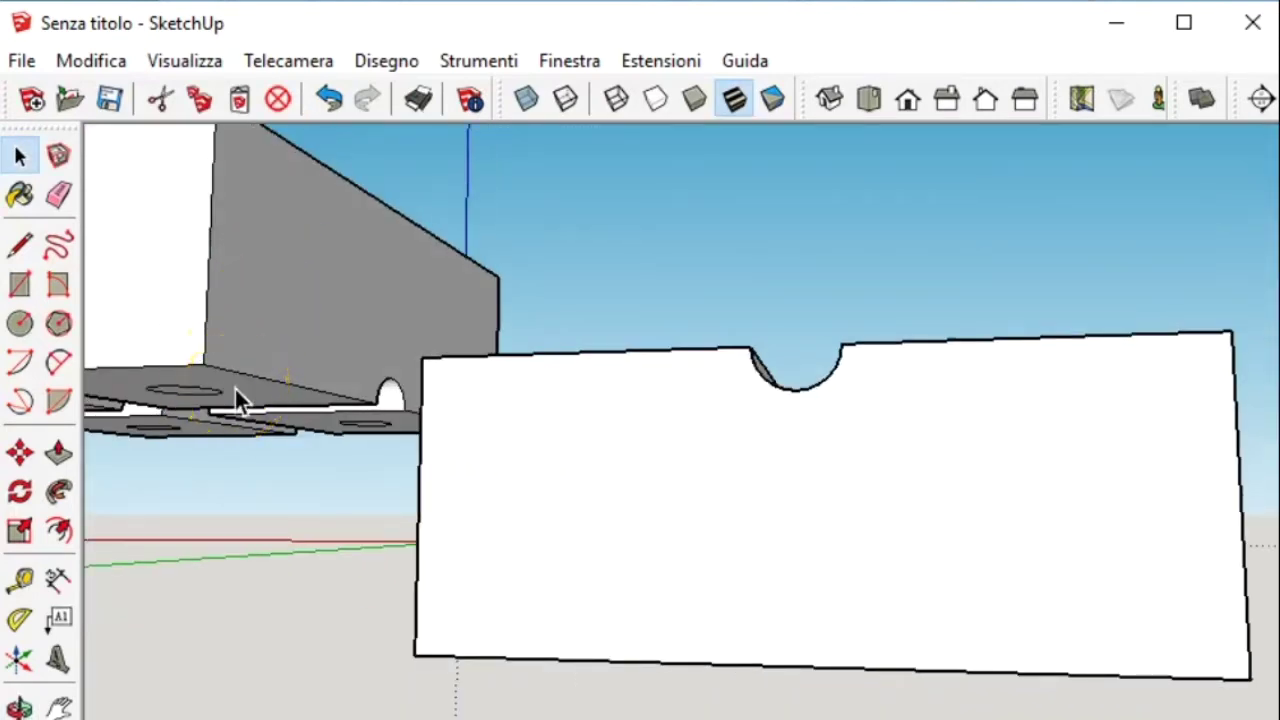
{"action": "middle_click_drag", "start_coordinate": [485, 372], "coordinate": [506, 588]}
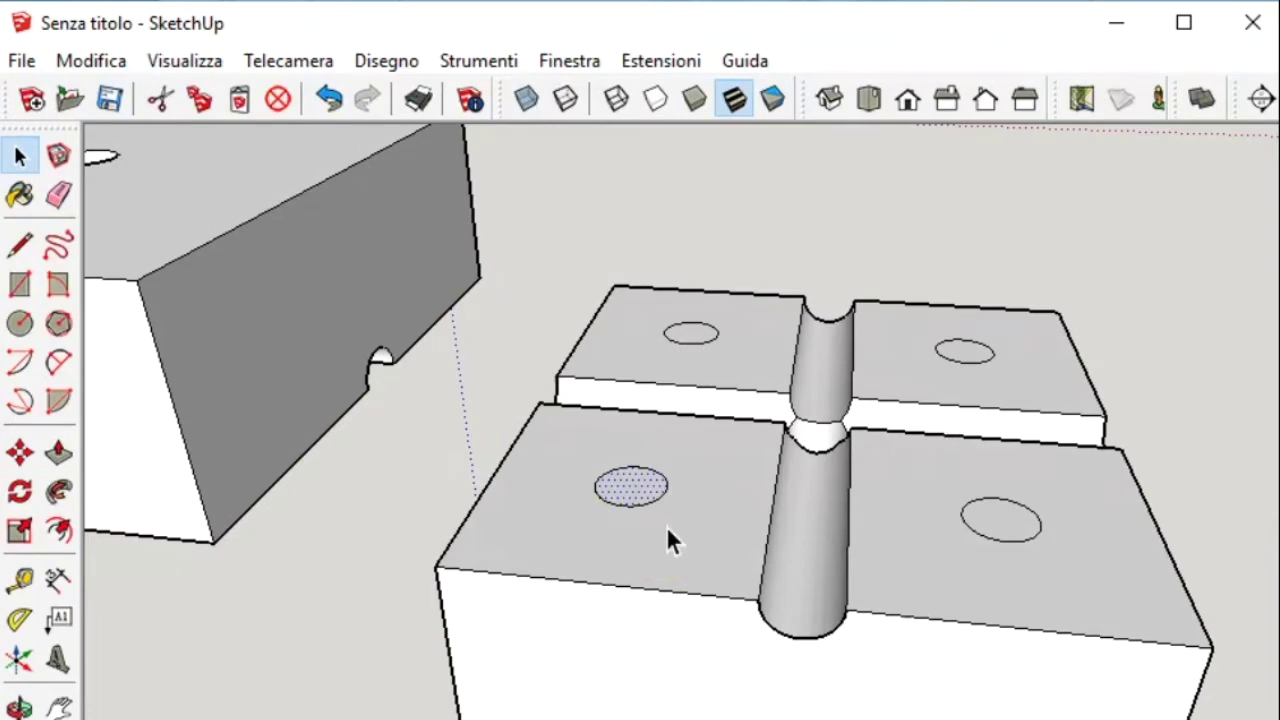
{"action": "scroll", "coordinate": [632, 500], "scroll_direction": "up", "scroll_amount": 2}
Step: Offset the front-left hole circle outward by 0.4 mm
{"action": "scroll", "coordinate": [675, 316], "scroll_direction": "up", "scroll_amount": 2}
{"action": "scroll", "coordinate": [729, 502], "scroll_direction": "up", "scroll_amount": 2}
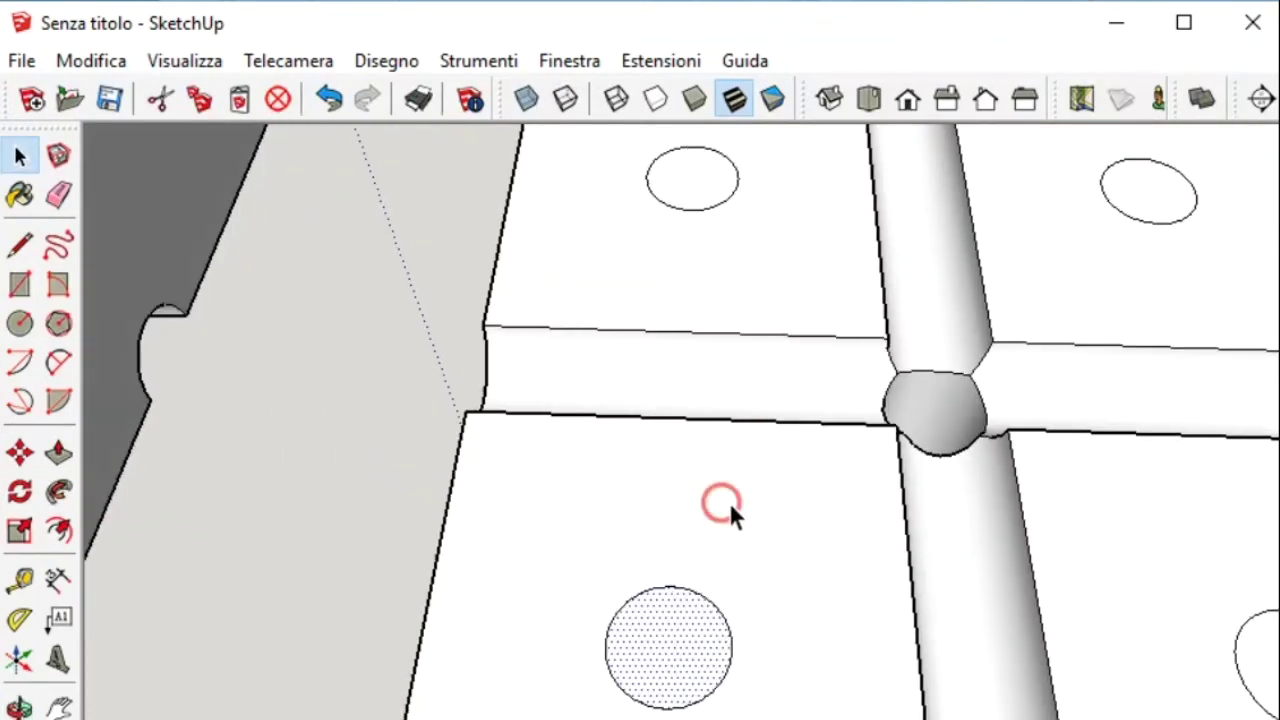
{"action": "left_click", "coordinate": [762, 487]}
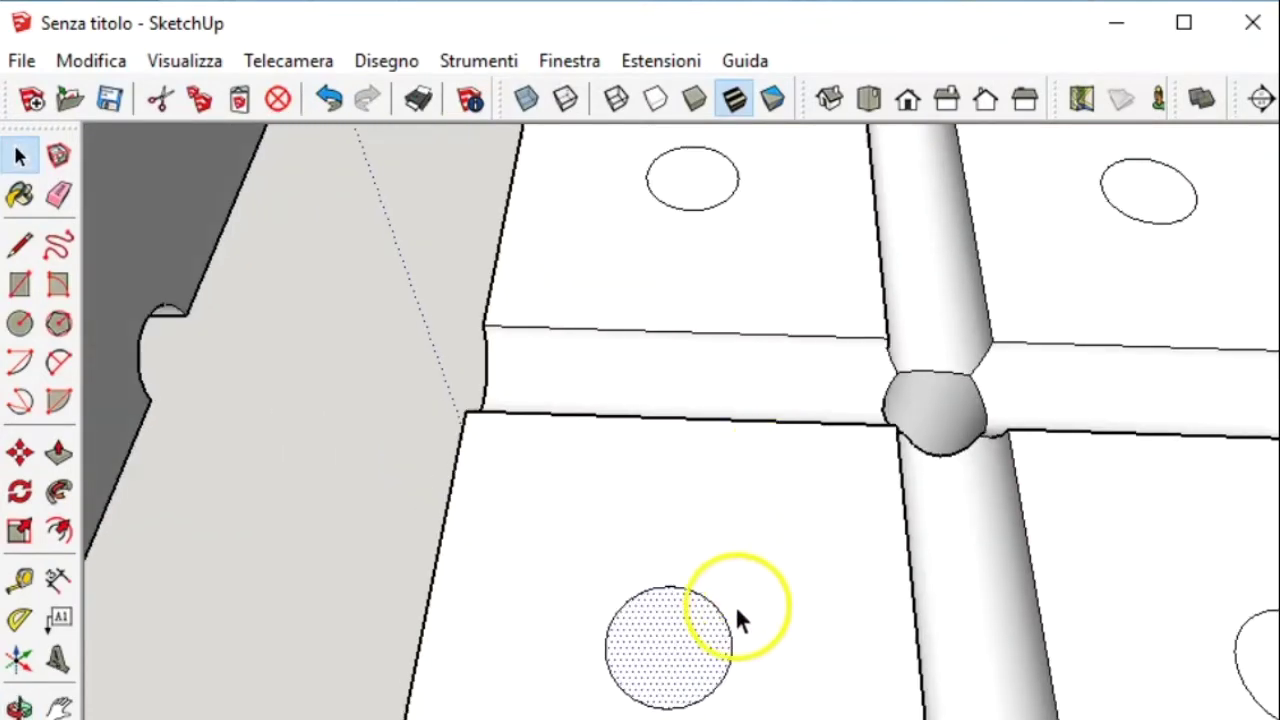
{"action": "right_click", "coordinate": [707, 623]}
{"action": "left_click", "coordinate": [59, 530]}
{"action": "left_click", "coordinate": [708, 692]}
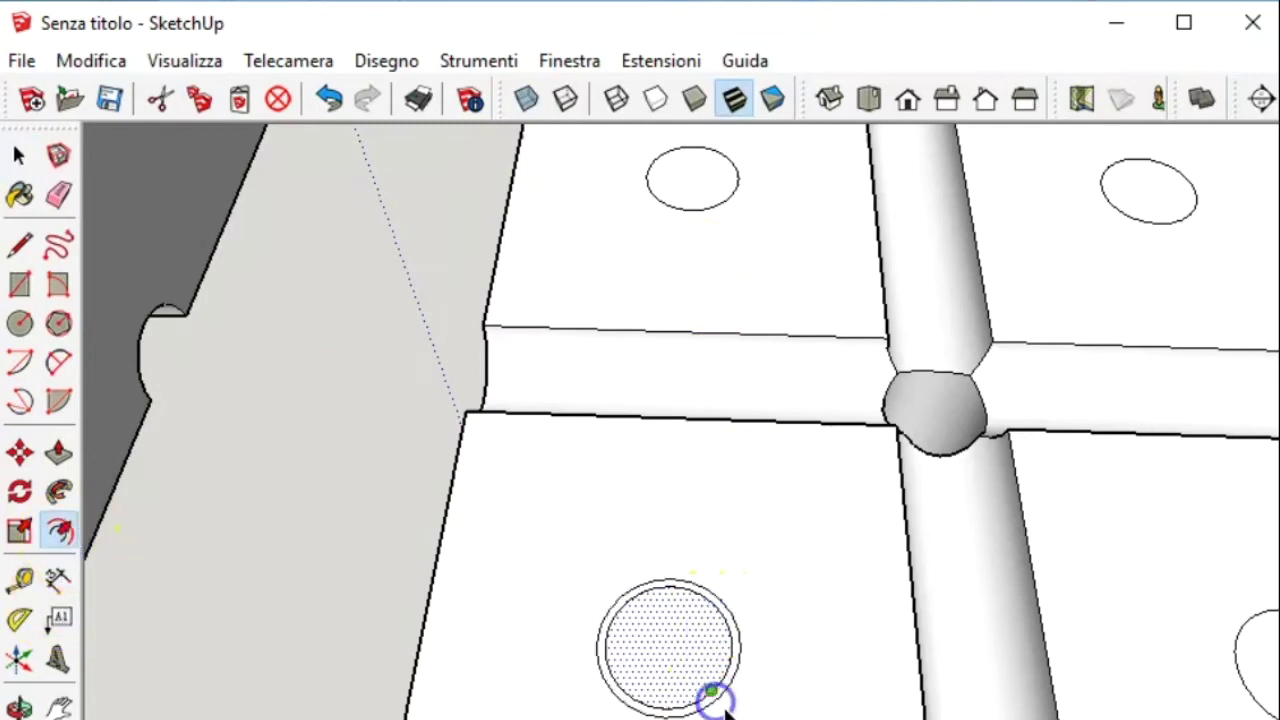
{"action": "left_click", "coordinate": [718, 690]}
{"action": "key", "text": "ctrl+z"}
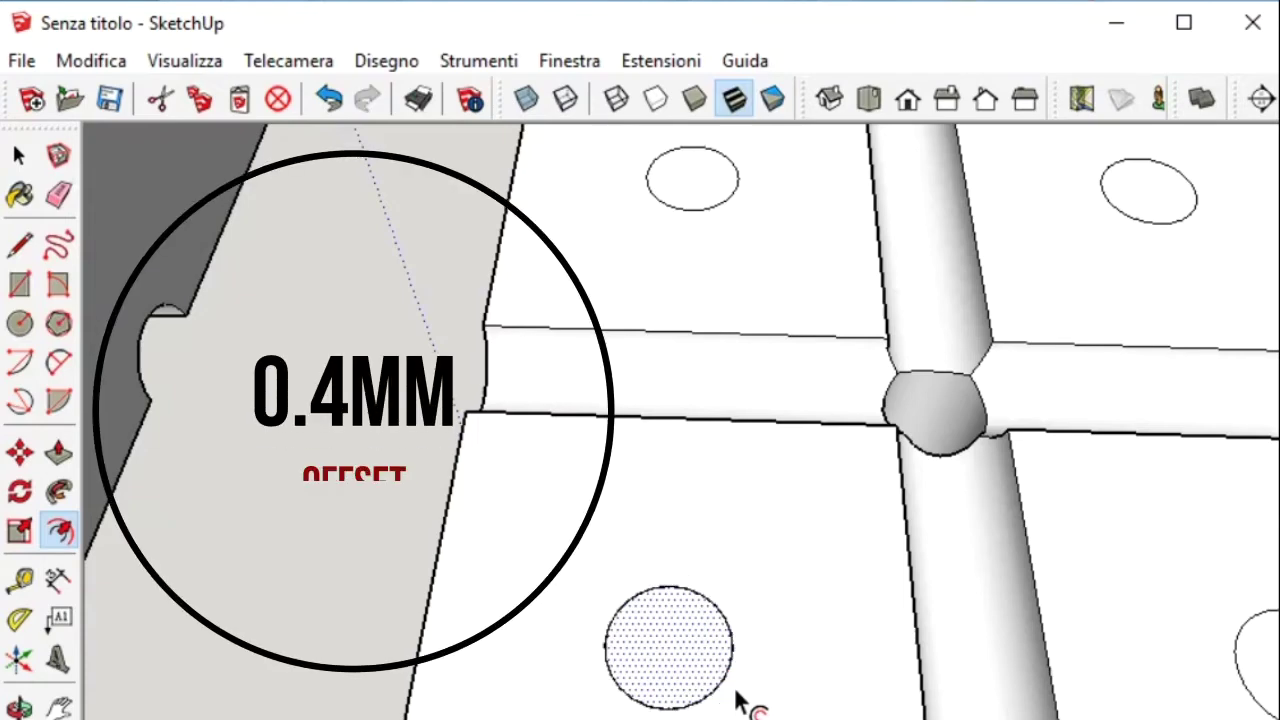
Step: Delete the original inner circle edge, keeping only the wider outline
{"action": "scroll", "coordinate": [740, 700], "scroll_direction": "up", "scroll_amount": 3}
{"action": "scroll", "coordinate": [748, 630], "scroll_direction": "up", "scroll_amount": 3}
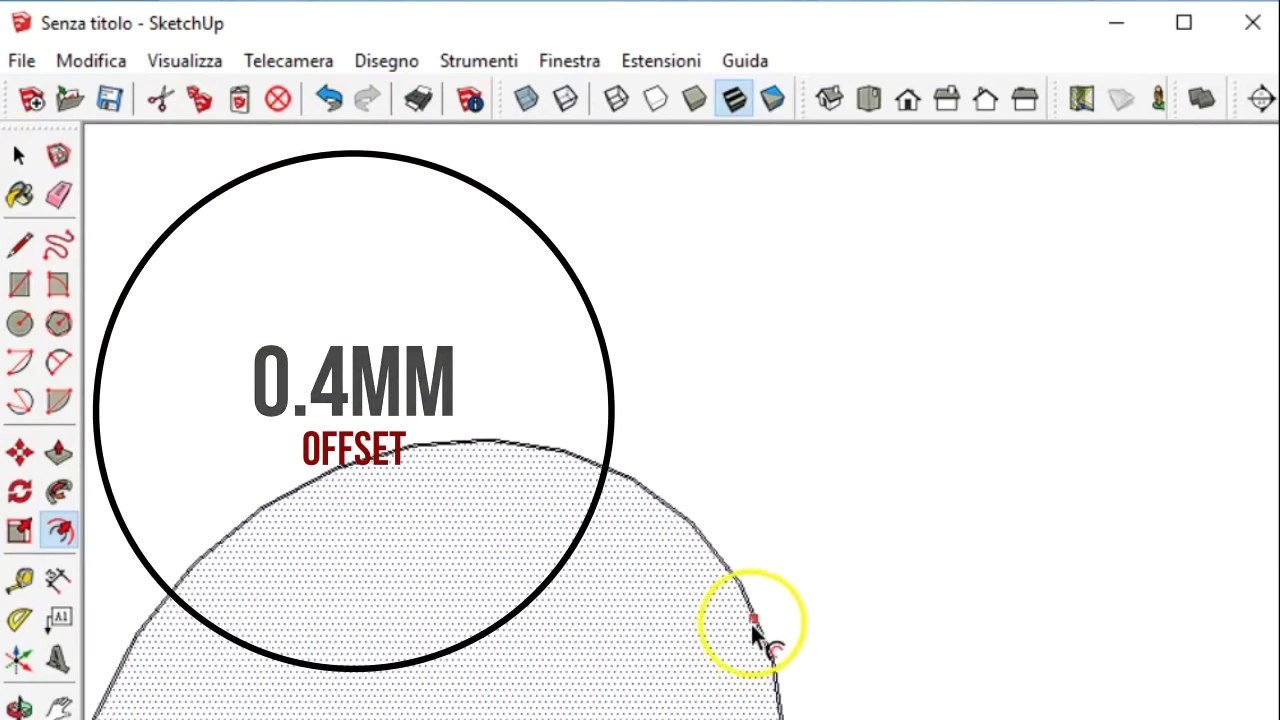
{"action": "scroll", "coordinate": [755, 600], "scroll_direction": "up", "scroll_amount": 2}
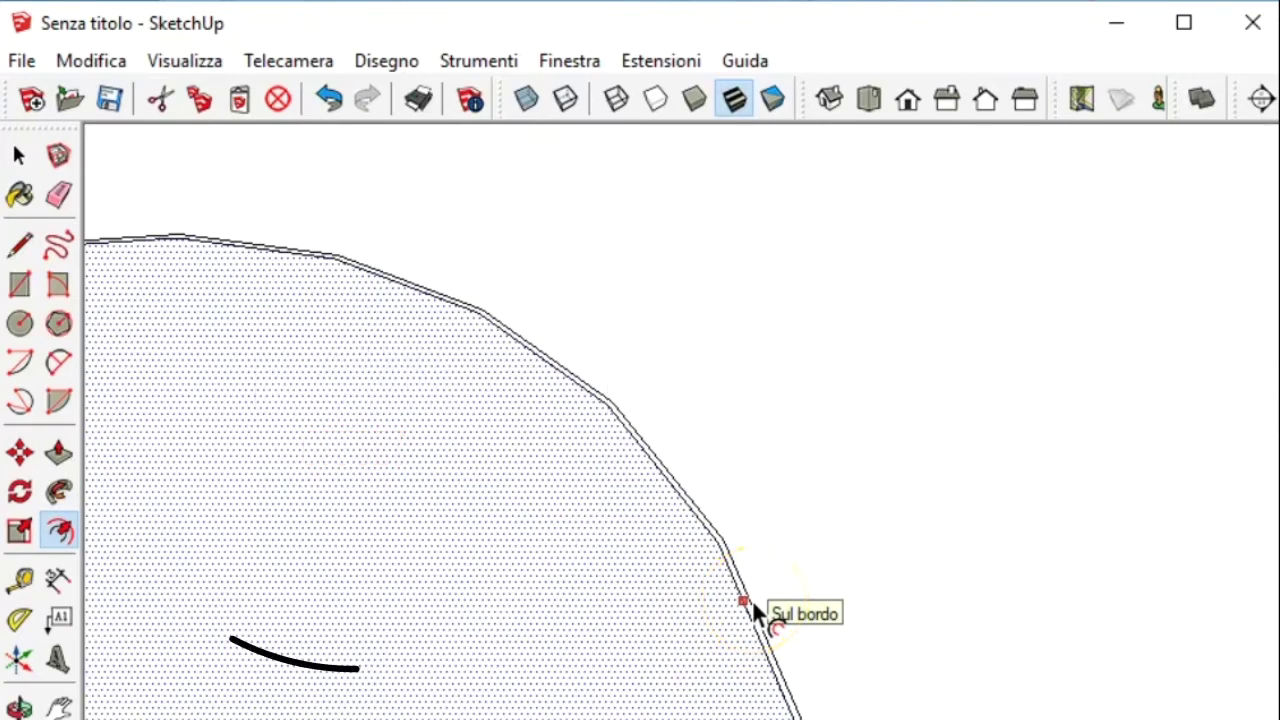
{"action": "left_click", "coordinate": [20, 157]}
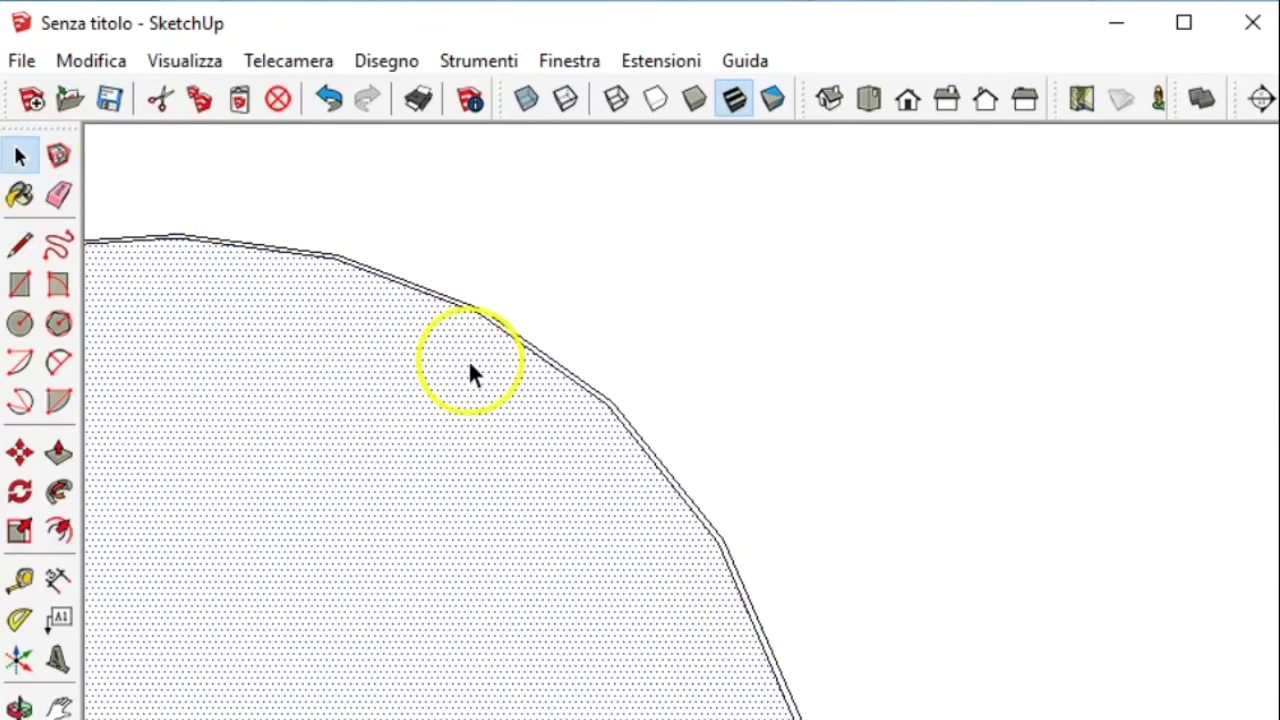
{"action": "left_click", "coordinate": [547, 363]}
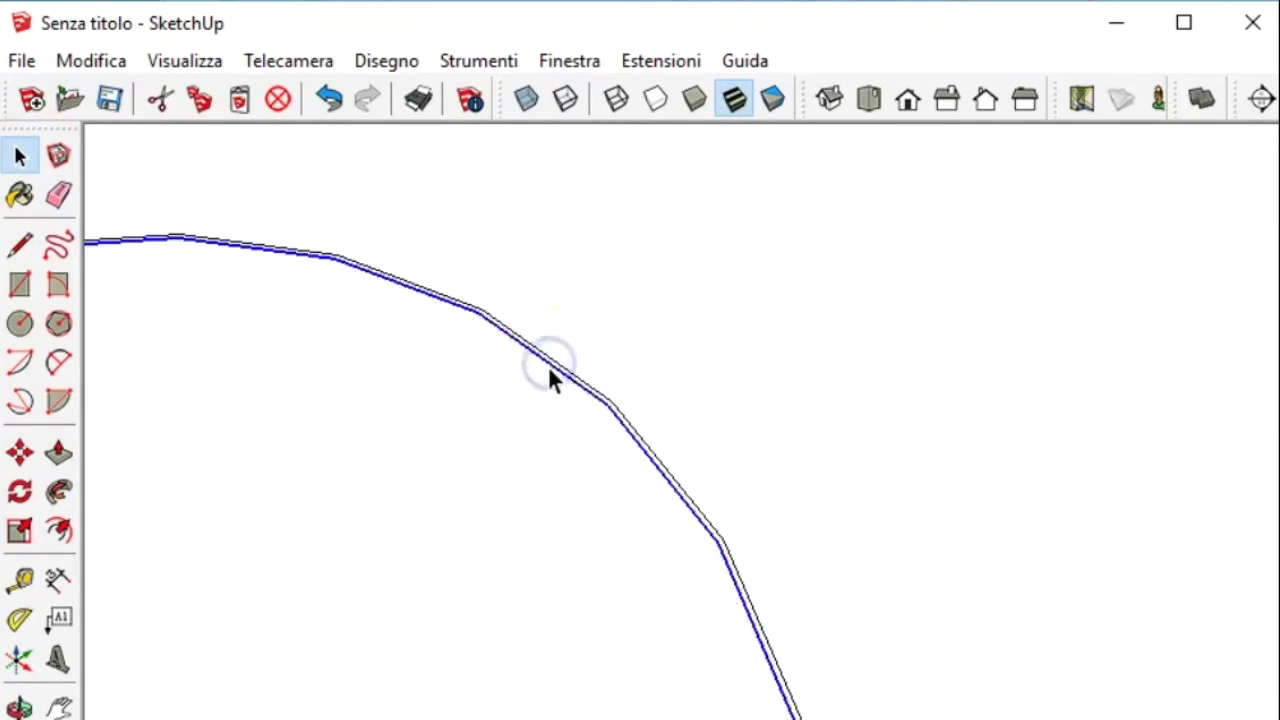
{"action": "key", "text": "ctrl+t"}
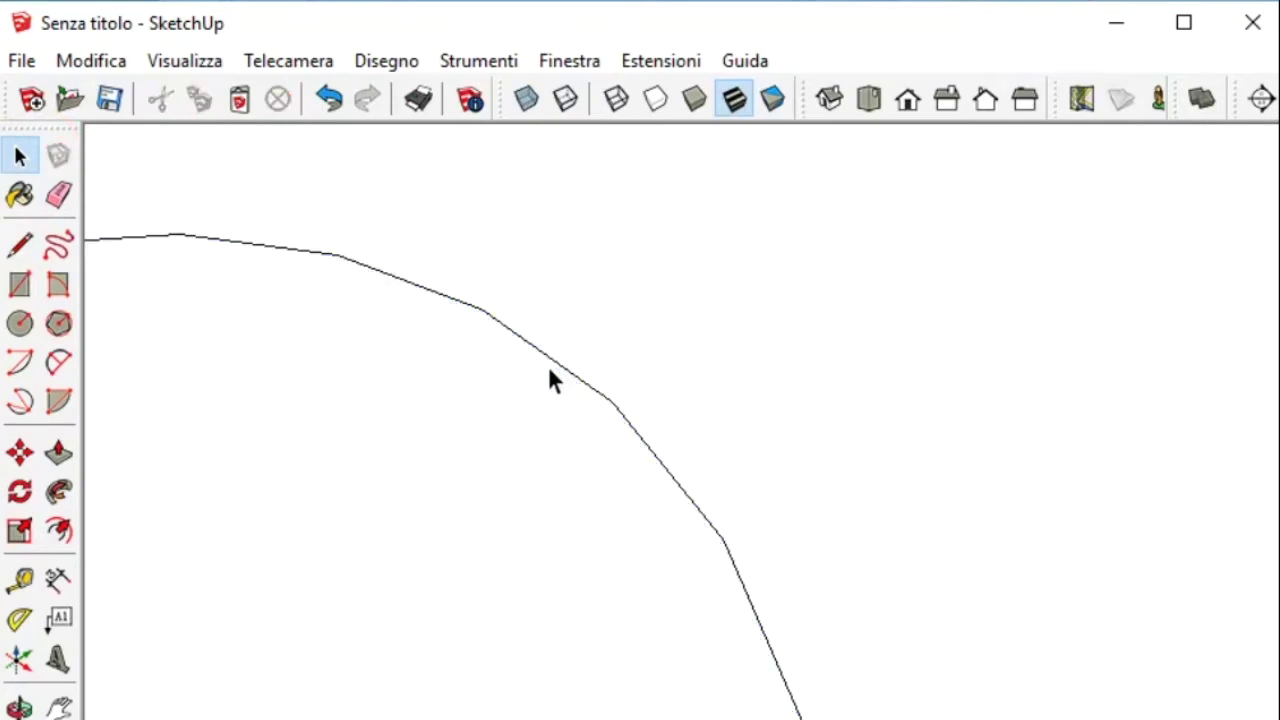
{"action": "scroll", "coordinate": [545, 375], "scroll_direction": "down", "scroll_amount": 2}
{"action": "scroll", "coordinate": [510, 420], "scroll_direction": "down", "scroll_amount": 3}
{"action": "scroll", "coordinate": [470, 460], "scroll_direction": "down", "scroll_amount": 3}
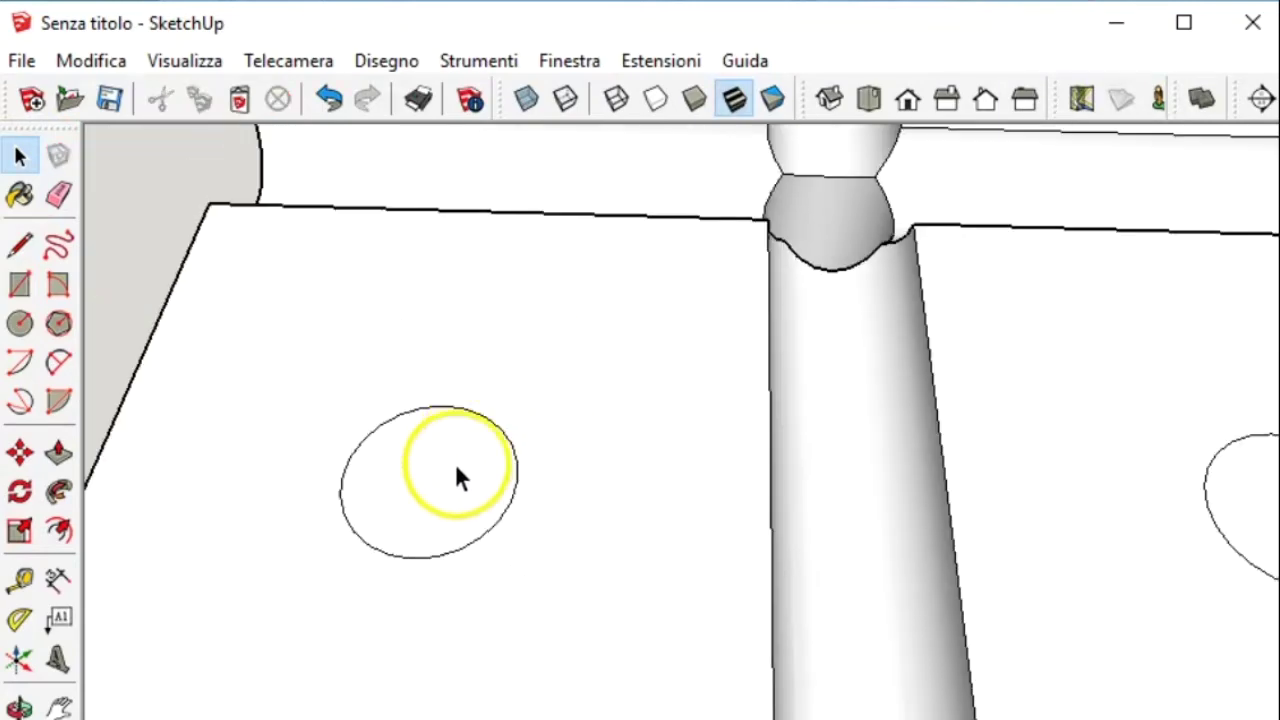
Step: Push/Pull the enlarged circle right through the block to cut the first hole
{"action": "scroll", "coordinate": [455, 463], "scroll_direction": "down", "scroll_amount": 3}
{"action": "middle_click_drag", "start_coordinate": [426, 480], "coordinate": [471, 529]}
{"action": "scroll", "coordinate": [520, 600], "scroll_direction": "up", "scroll_amount": 3}
{"action": "mouse_move", "coordinate": [568, 660]}
{"action": "middle_mouse_down"}
{"action": "mouse_move", "coordinate": [657, 274]}
{"action": "mouse_move", "coordinate": [208, 349]}
{"action": "middle_mouse_up"}
{"action": "middle_click_drag", "start_coordinate": [594, 294], "coordinate": [596, 632]}
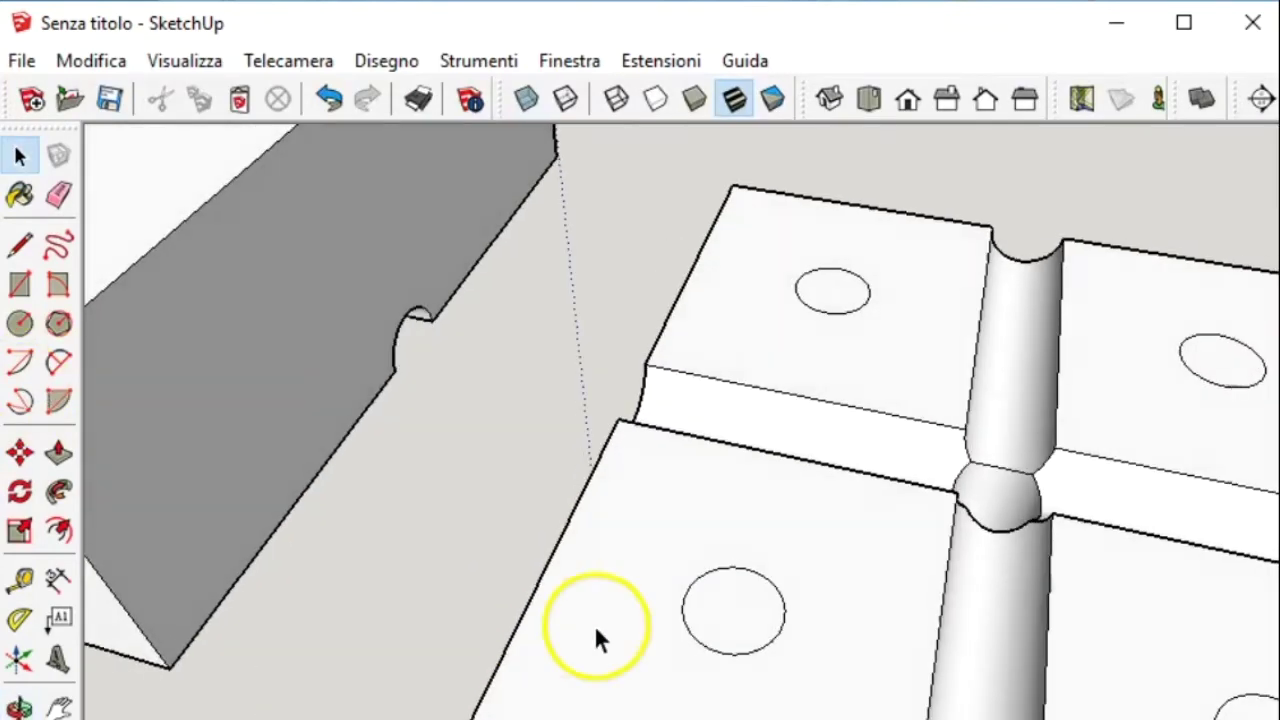
{"action": "scroll", "coordinate": [756, 603], "scroll_direction": "up", "scroll_amount": 2}
{"action": "middle_click_drag", "start_coordinate": [897, 398], "coordinate": [740, 682], "text": "shift"}
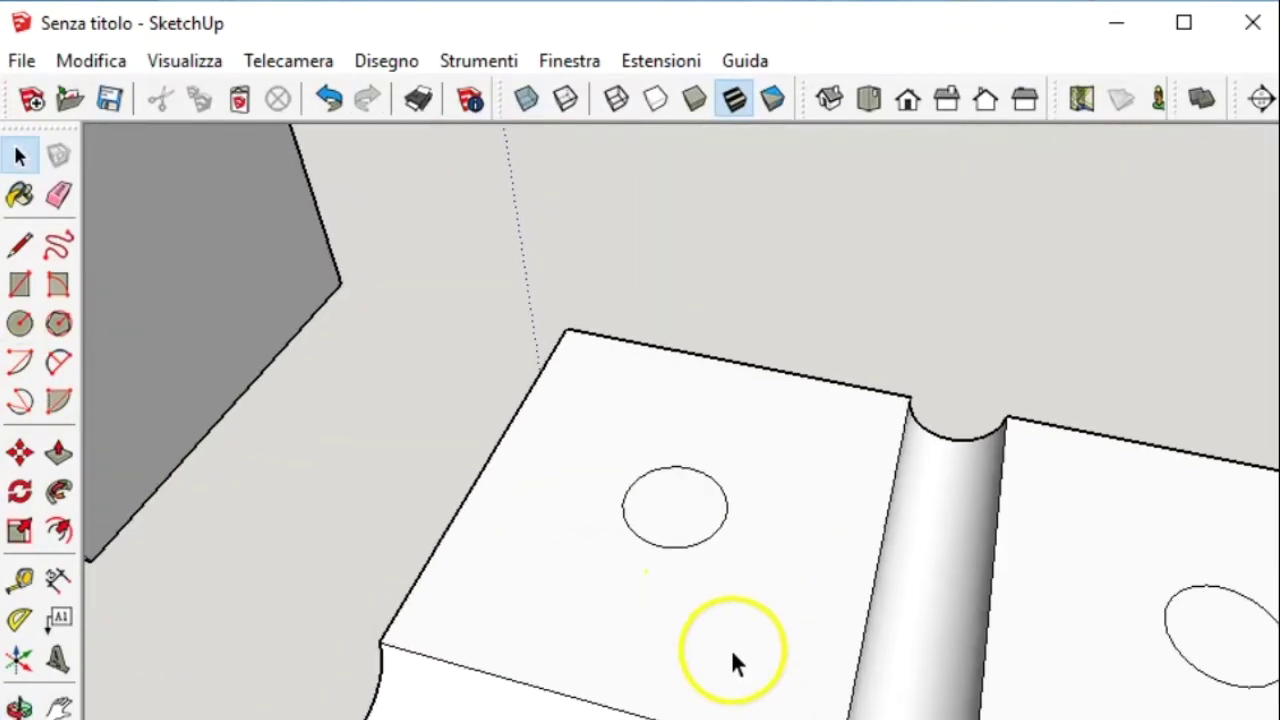
{"action": "scroll", "coordinate": [711, 529], "scroll_direction": "up", "scroll_amount": 2}
{"action": "scroll", "coordinate": [719, 526], "scroll_direction": "up", "scroll_amount": 2}
{"action": "left_click", "coordinate": [719, 530]}
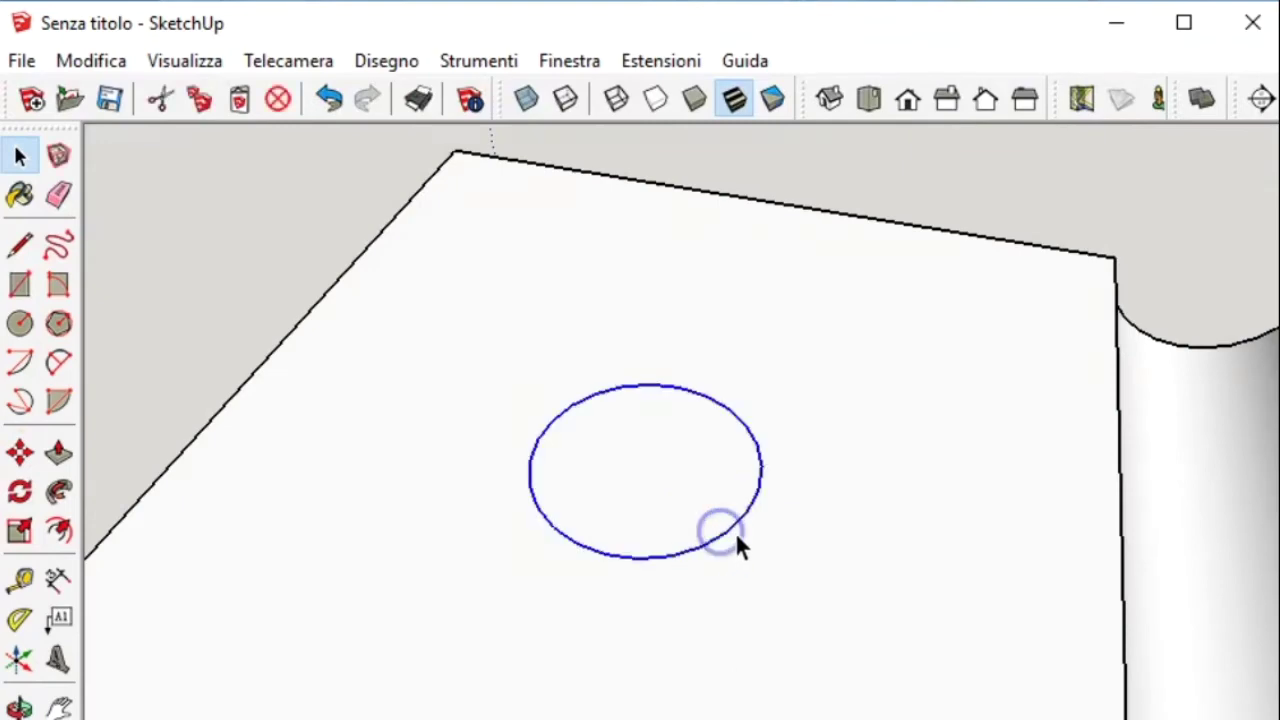
{"action": "left_click", "coordinate": [58, 530]}
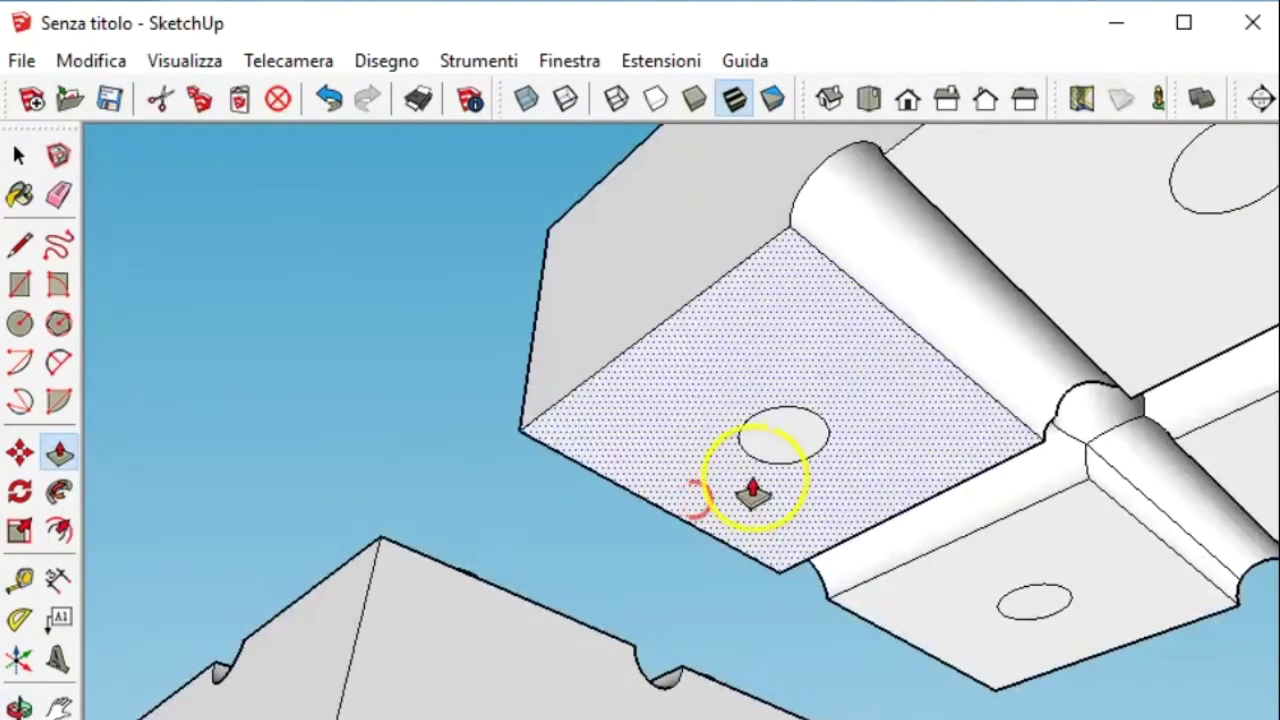
{"action": "scroll", "coordinate": [752, 490], "scroll_direction": "up", "scroll_amount": 2}
{"action": "left_click_drag", "start_coordinate": [784, 425], "coordinate": [787, 403]}
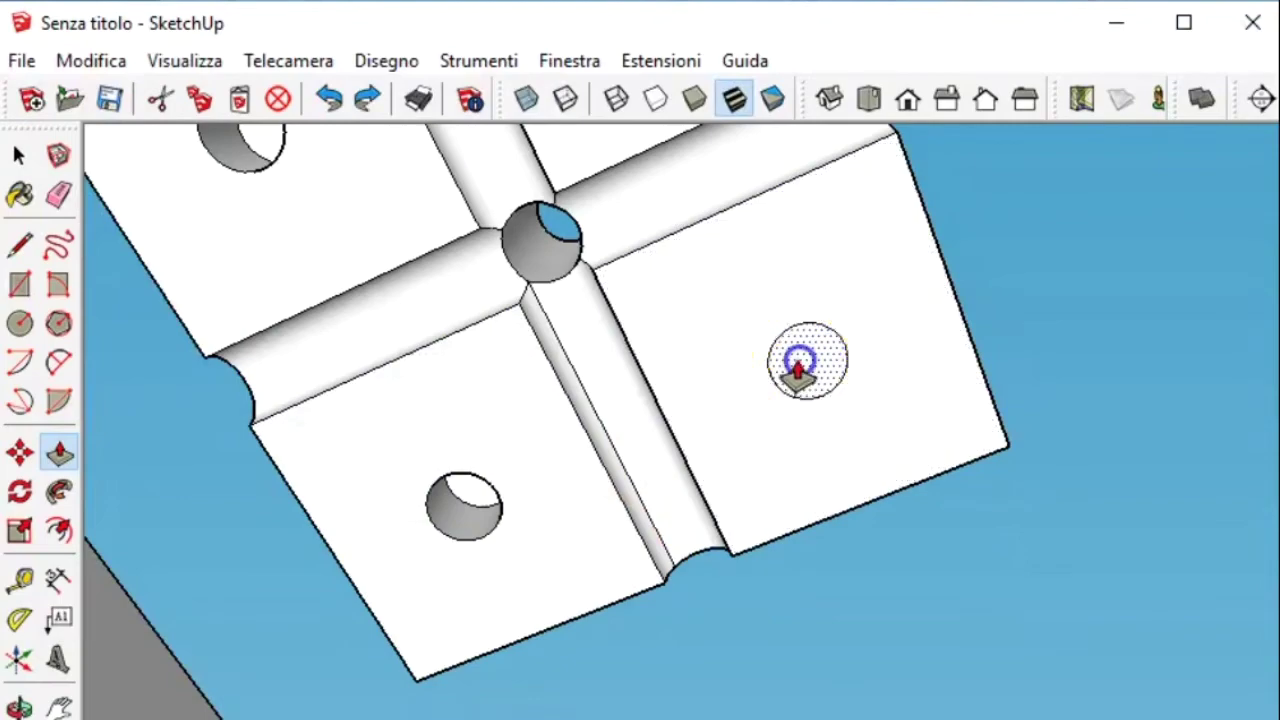
{"action": "left_click", "coordinate": [455, 500]}
Step: Push the top circle through to the same depth, then box-select the holed block
{"action": "left_click", "coordinate": [686, 243]}
{"action": "left_click", "coordinate": [320, 378]}
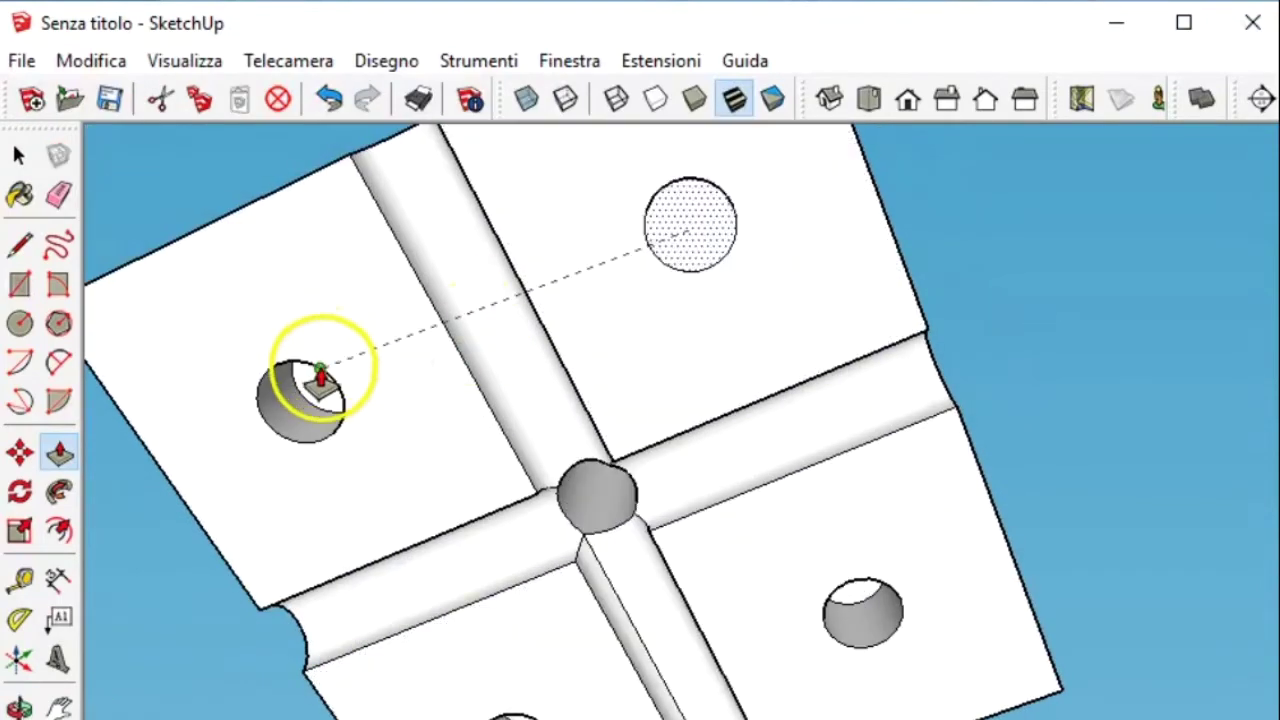
{"action": "left_click", "coordinate": [320, 378]}
{"action": "mouse_move", "coordinate": [480, 366]}
{"action": "middle_mouse_down"}
{"action": "mouse_move", "coordinate": [400, 643]}
{"action": "mouse_move", "coordinate": [97, 275]}
{"action": "middle_mouse_up"}
{"action": "key", "text": "space"}
{"action": "middle_click_drag", "start_coordinate": [194, 255], "coordinate": [400, 329]}
{"action": "mouse_move", "coordinate": [903, 257]}
{"action": "left_mouse_down"}
{"action": "mouse_move", "coordinate": [514, 634]}
{"action": "mouse_move", "coordinate": [368, 660]}
{"action": "left_mouse_up"}
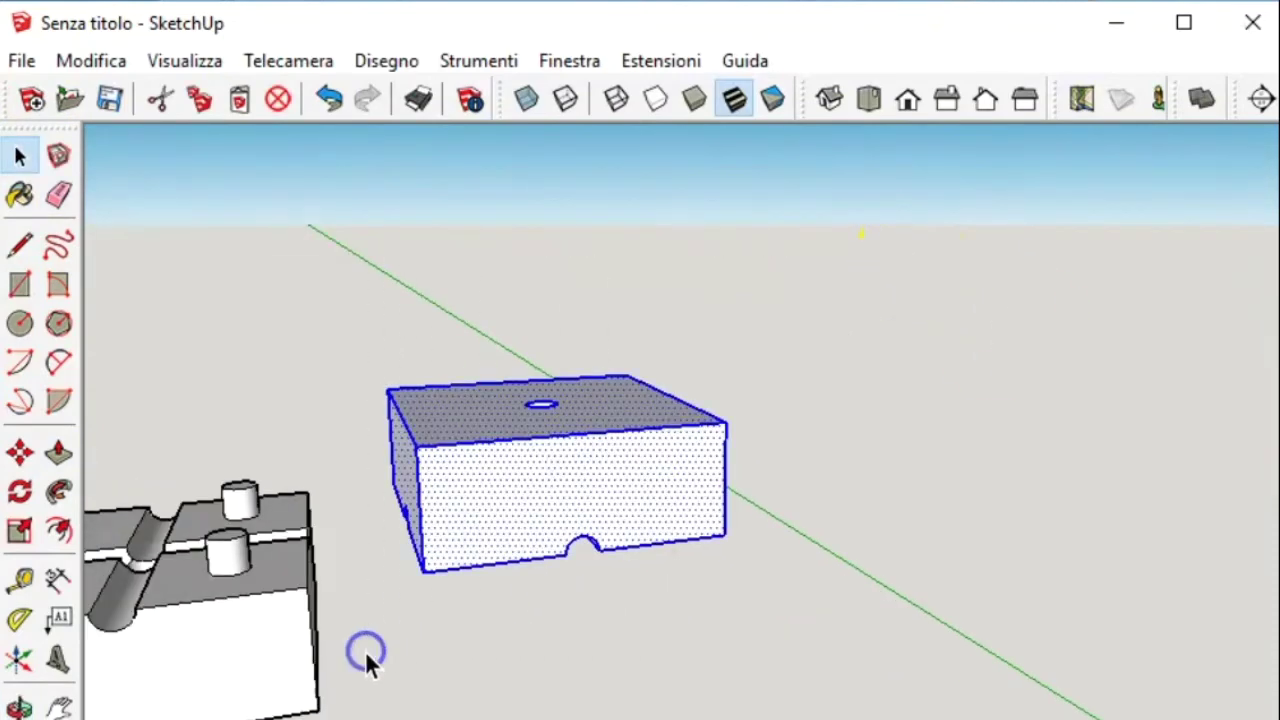
Step: Make the holed block and the pinned block each into its own group
{"action": "right_click", "coordinate": [468, 512]}
{"action": "left_click", "coordinate": [523, 220]}
{"action": "mouse_move", "coordinate": [430, 470]}
{"action": "middle_mouse_down"}
{"action": "mouse_move", "coordinate": [357, 471]}
{"action": "mouse_move", "coordinate": [311, 300]}
{"action": "middle_mouse_up"}
{"action": "left_click_drag", "start_coordinate": [149, 251], "coordinate": [571, 549]}
{"action": "right_click", "coordinate": [452, 446]}
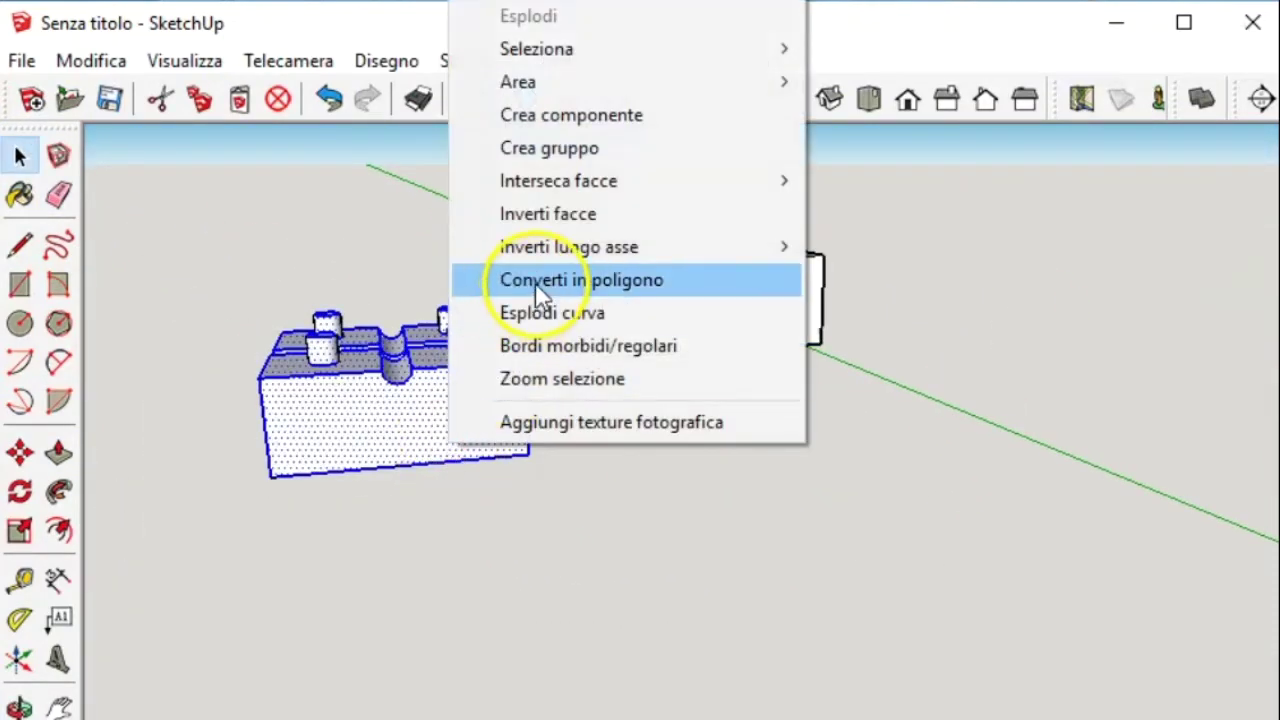
{"action": "left_click", "coordinate": [560, 150]}
Step: Move the pinned group onto the holed half to close the two-part mold
{"action": "left_click", "coordinate": [20, 452]}
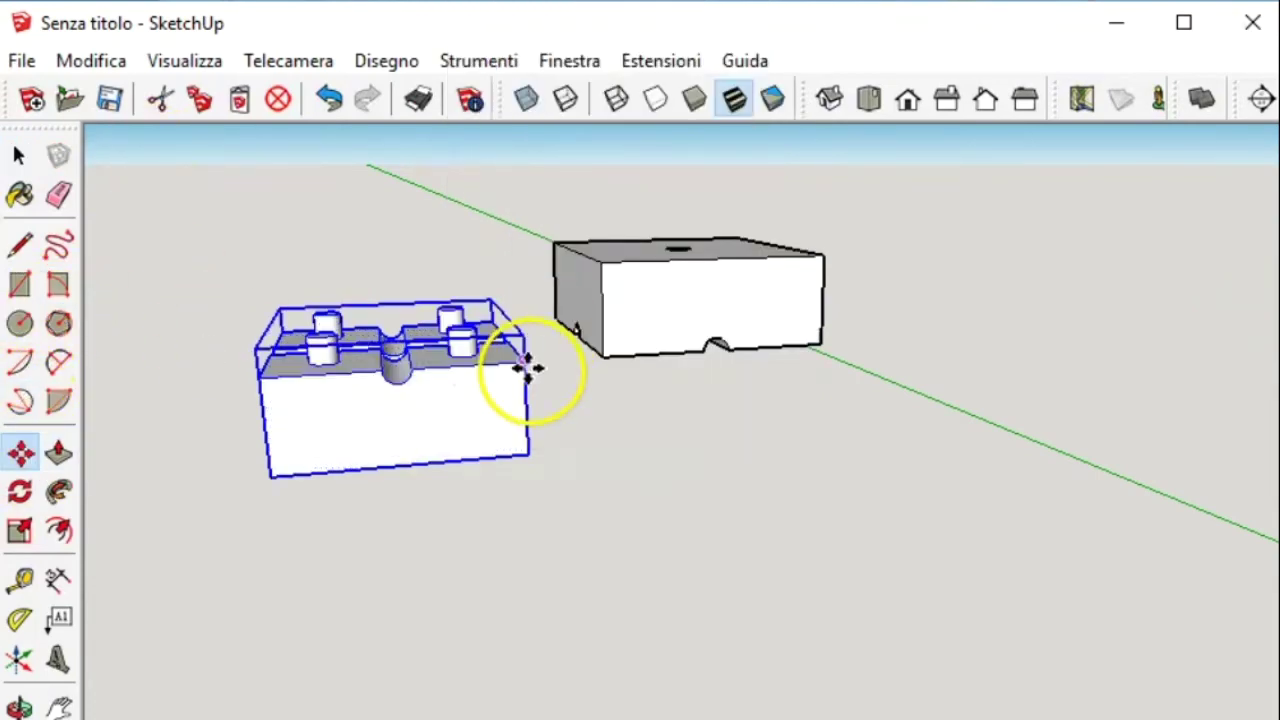
{"action": "left_click", "coordinate": [528, 366]}
{"action": "left_click", "coordinate": [858, 330]}
{"action": "scroll", "coordinate": [700, 380], "scroll_direction": "up", "scroll_amount": 3}
{"action": "left_click", "coordinate": [20, 155]}
{"action": "mouse_move", "coordinate": [600, 400]}
{"action": "middle_mouse_down"}
{"action": "mouse_move", "coordinate": [786, 149]}
{"action": "mouse_move", "coordinate": [767, 390]}
{"action": "middle_mouse_up"}
{"action": "scroll", "coordinate": [770, 380], "scroll_direction": "down", "scroll_amount": 2}
{"action": "key", "text": "ctrl+z"}
{"action": "key", "text": "ctrl+y"}
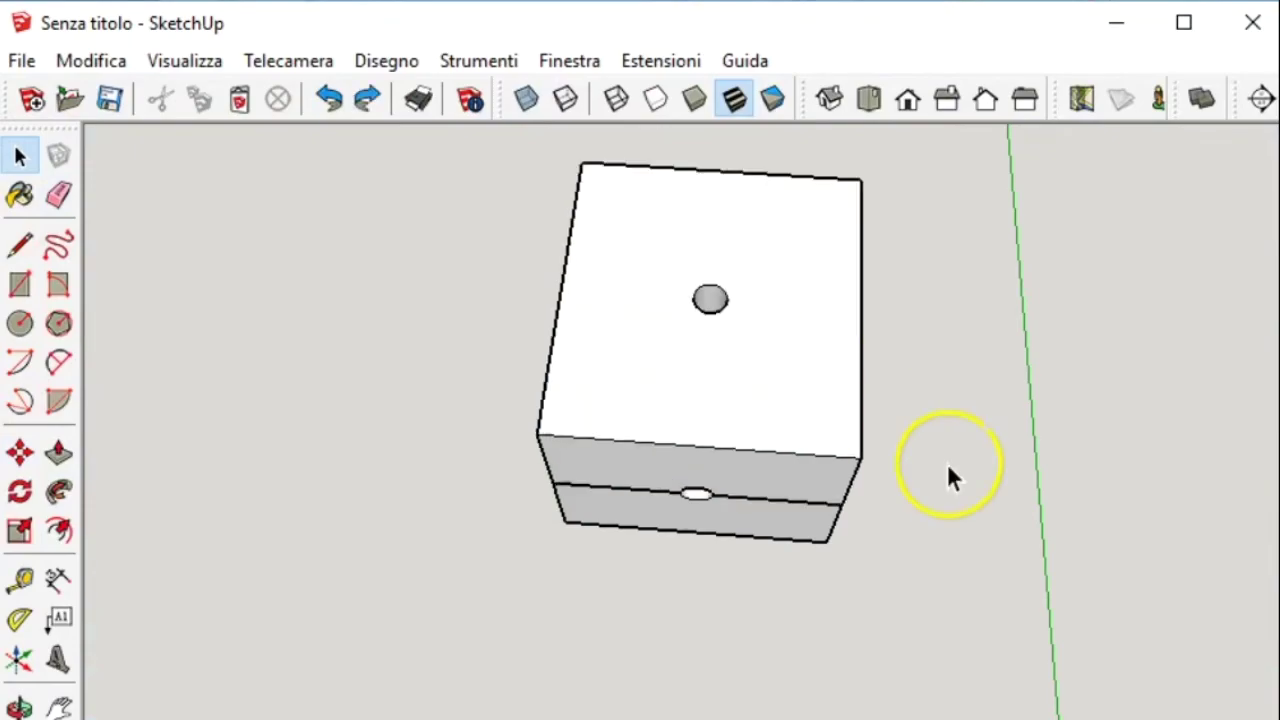
{"action": "middle_click_drag", "start_coordinate": [899, 430], "coordinate": [461, 315]}
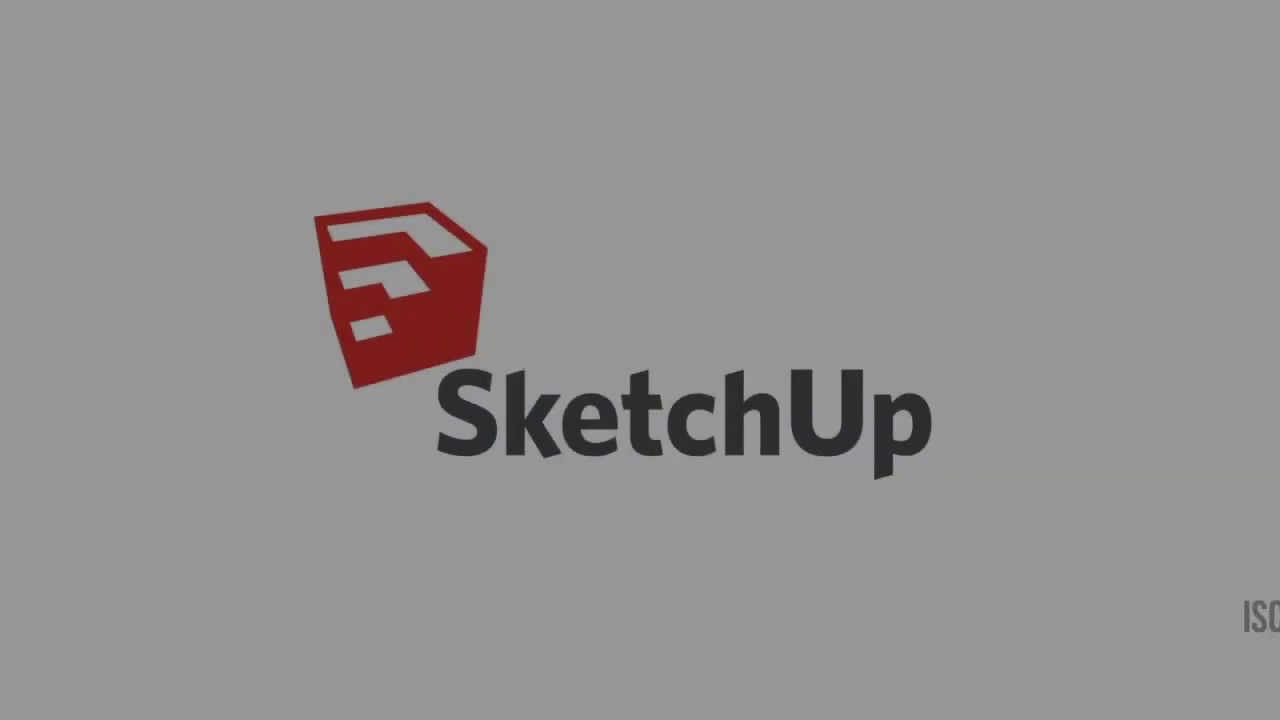